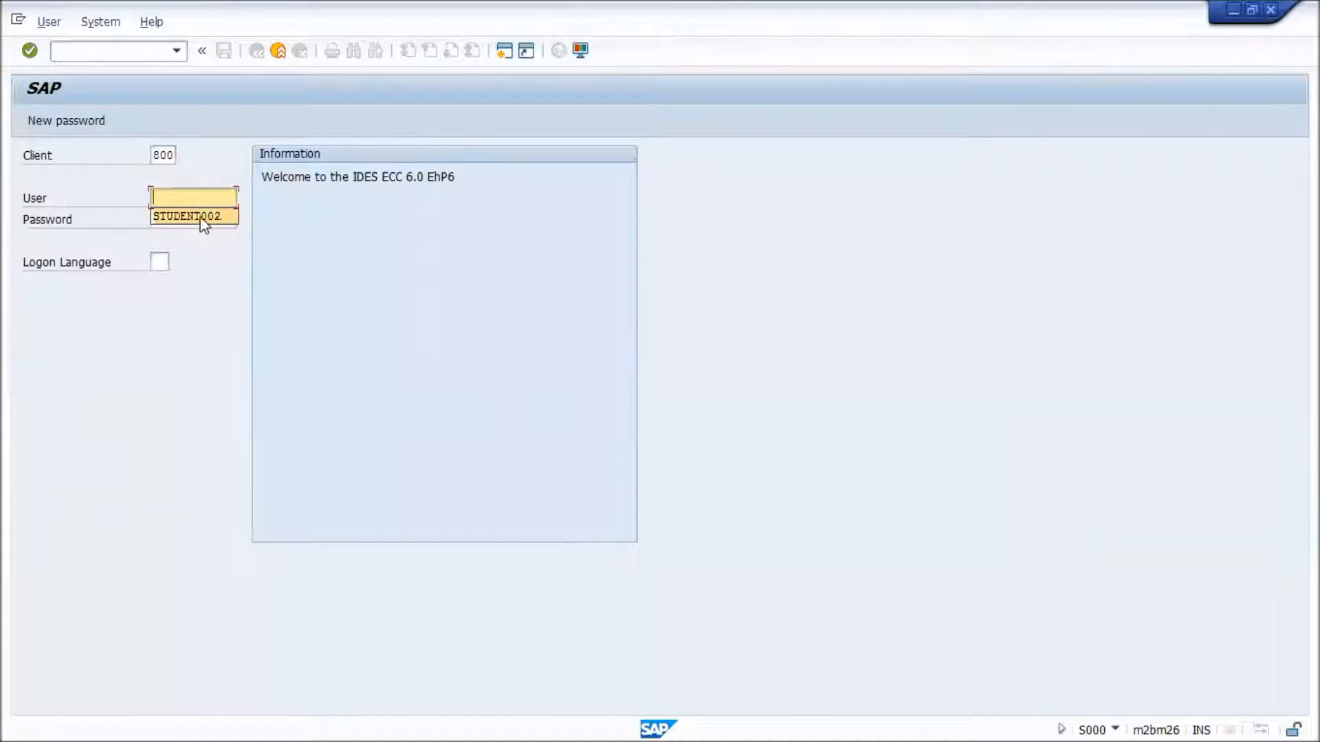
Log on to client 900 with the student user name and the account password.
{"action": "left_click", "coordinate": [159, 157]}
{"action": "key", "text": "BackSpace"}
{"action": "type", "text": "9"}
{"action": "left_click", "coordinate": [180, 217]}
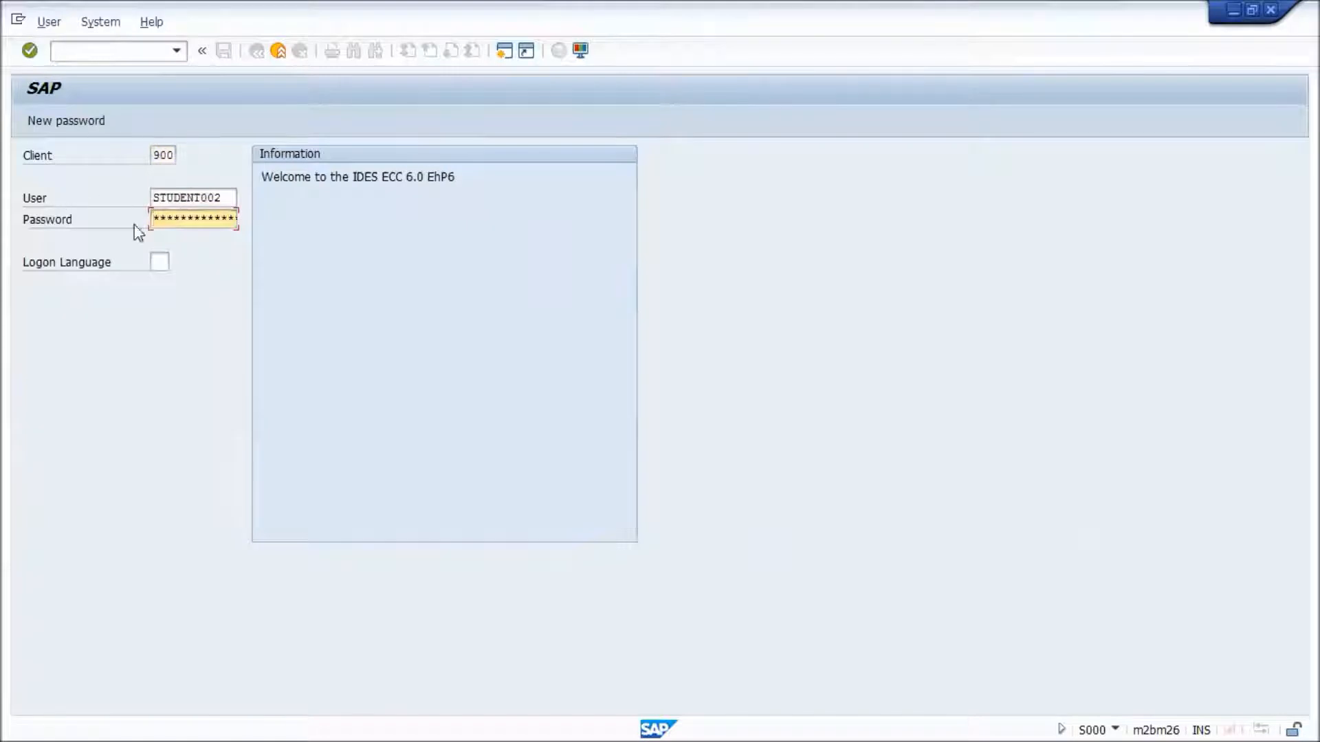
{"action": "type", "text": "*******"}
{"action": "key", "text": "Return"}
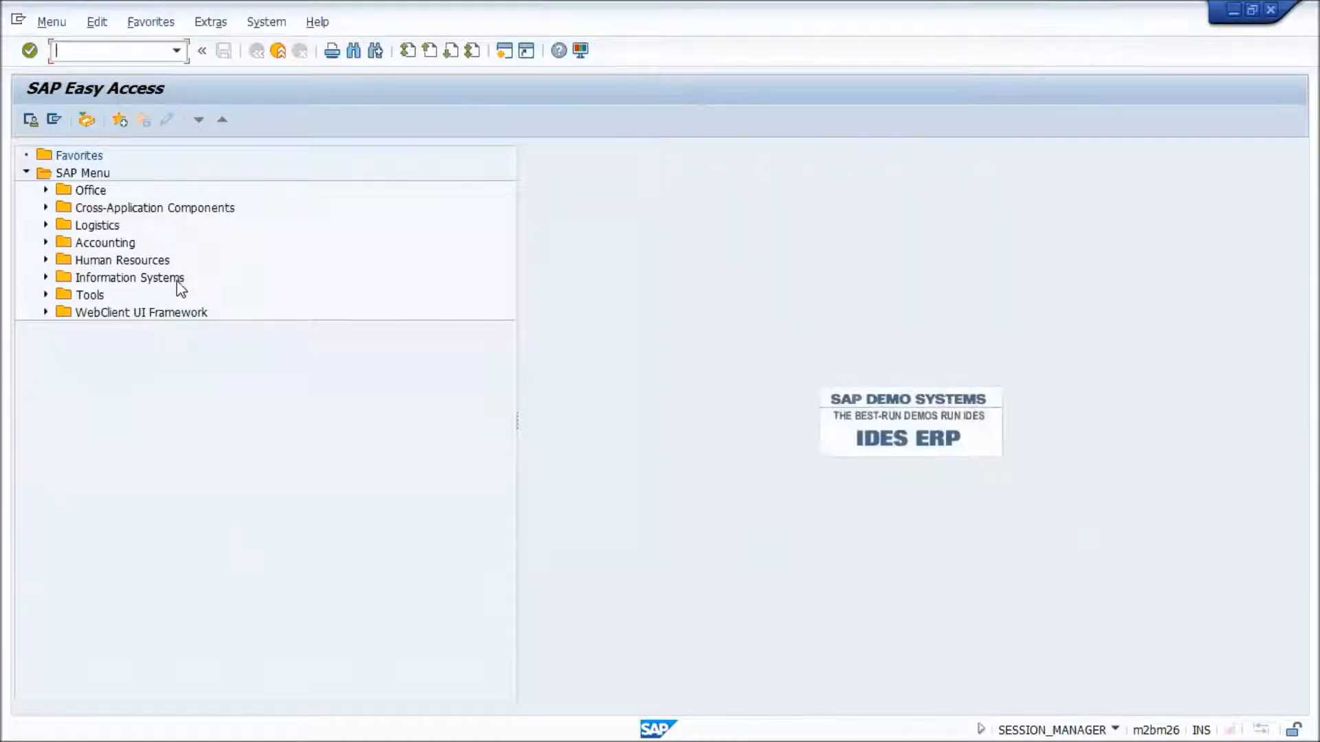
Look through the Logistics applications, including Plant Maintenance and Customer Service, and the other main areas of the SAP menu.
{"action": "left_click", "coordinate": [46, 225]}
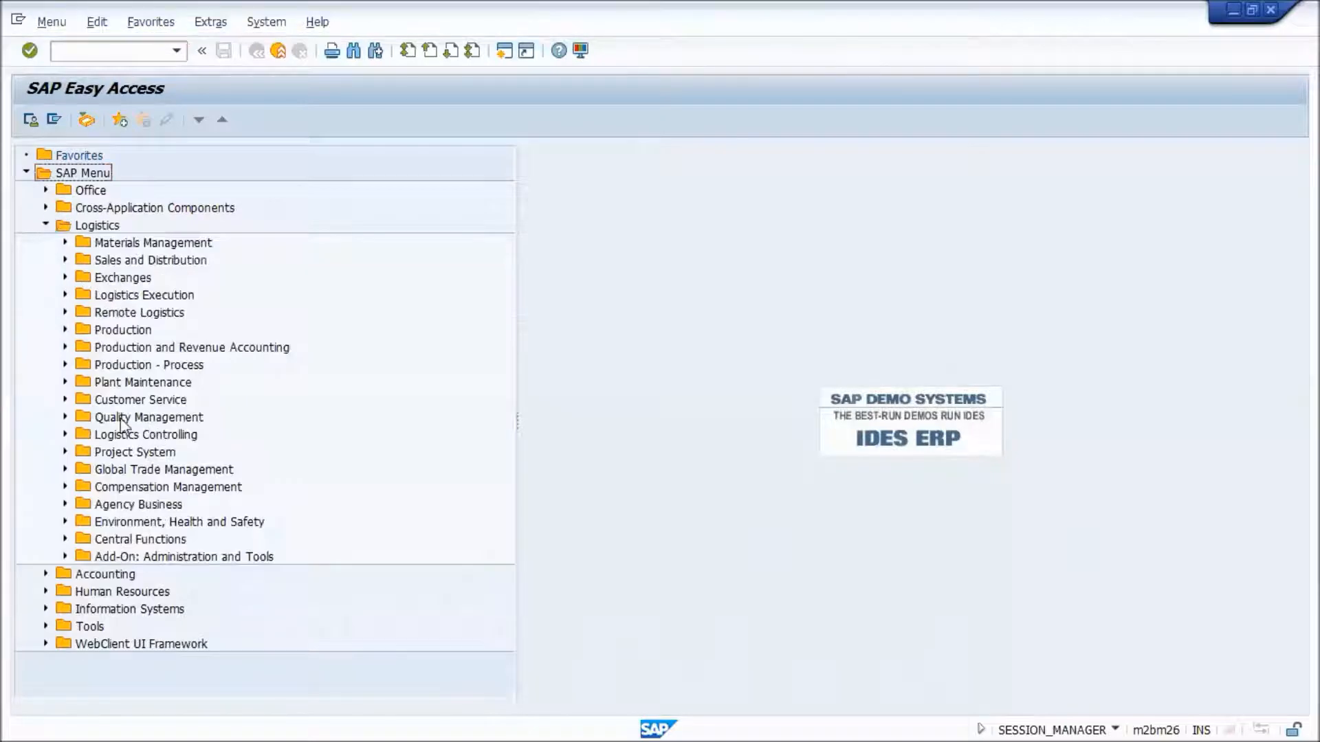
{"action": "left_click", "coordinate": [82, 383]}
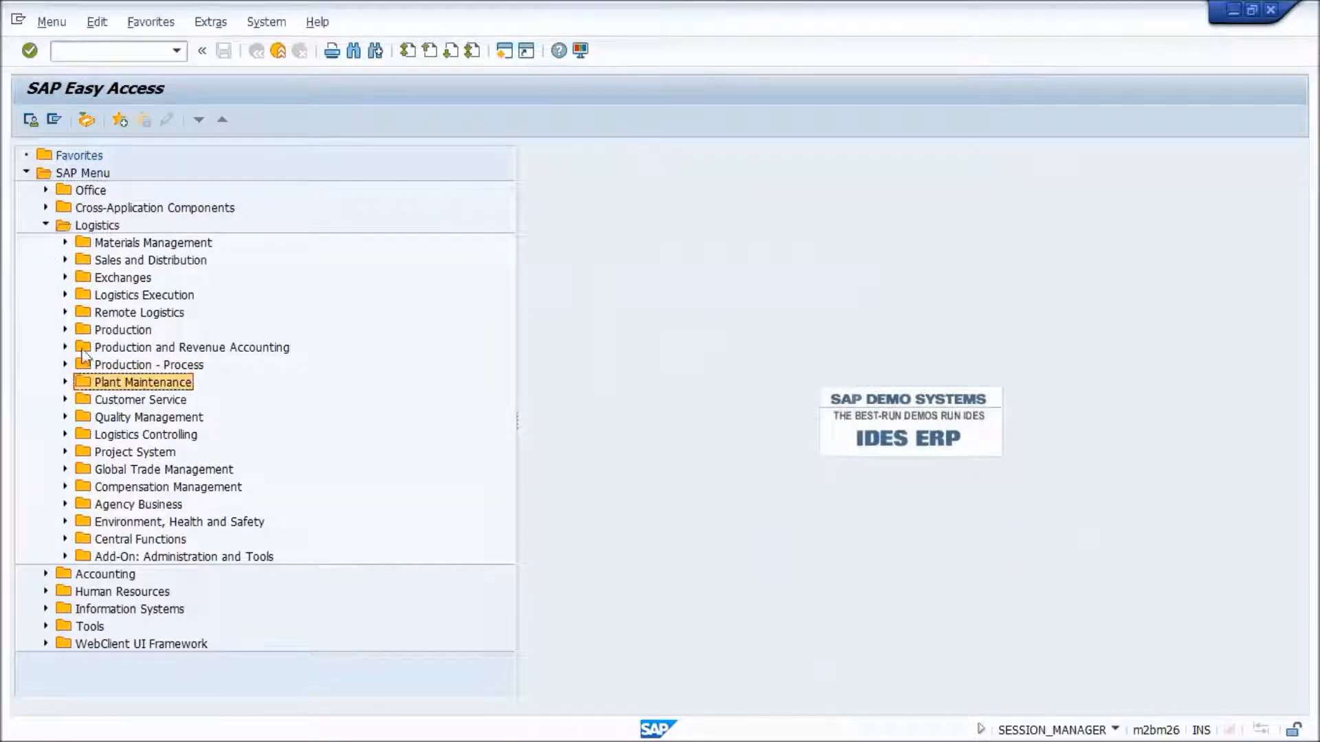
{"action": "left_click", "coordinate": [129, 403]}
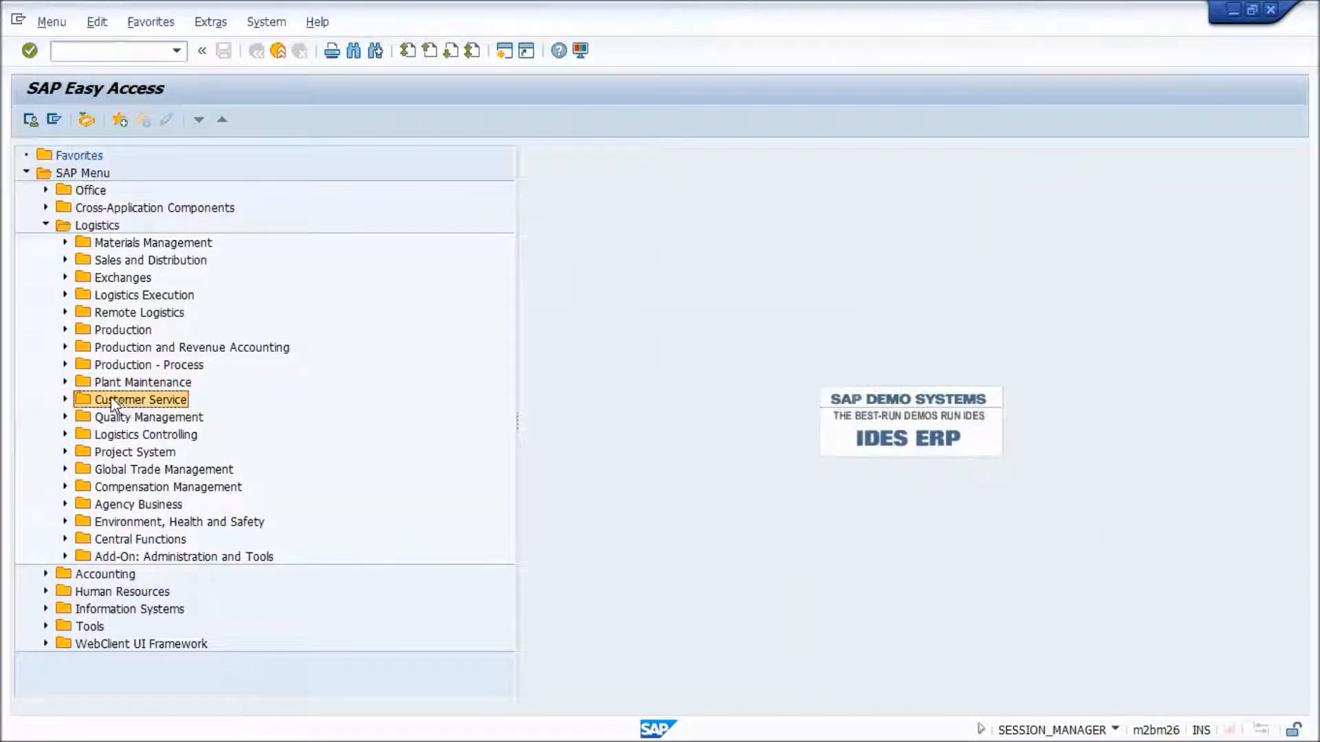
{"action": "left_click", "coordinate": [47, 225]}
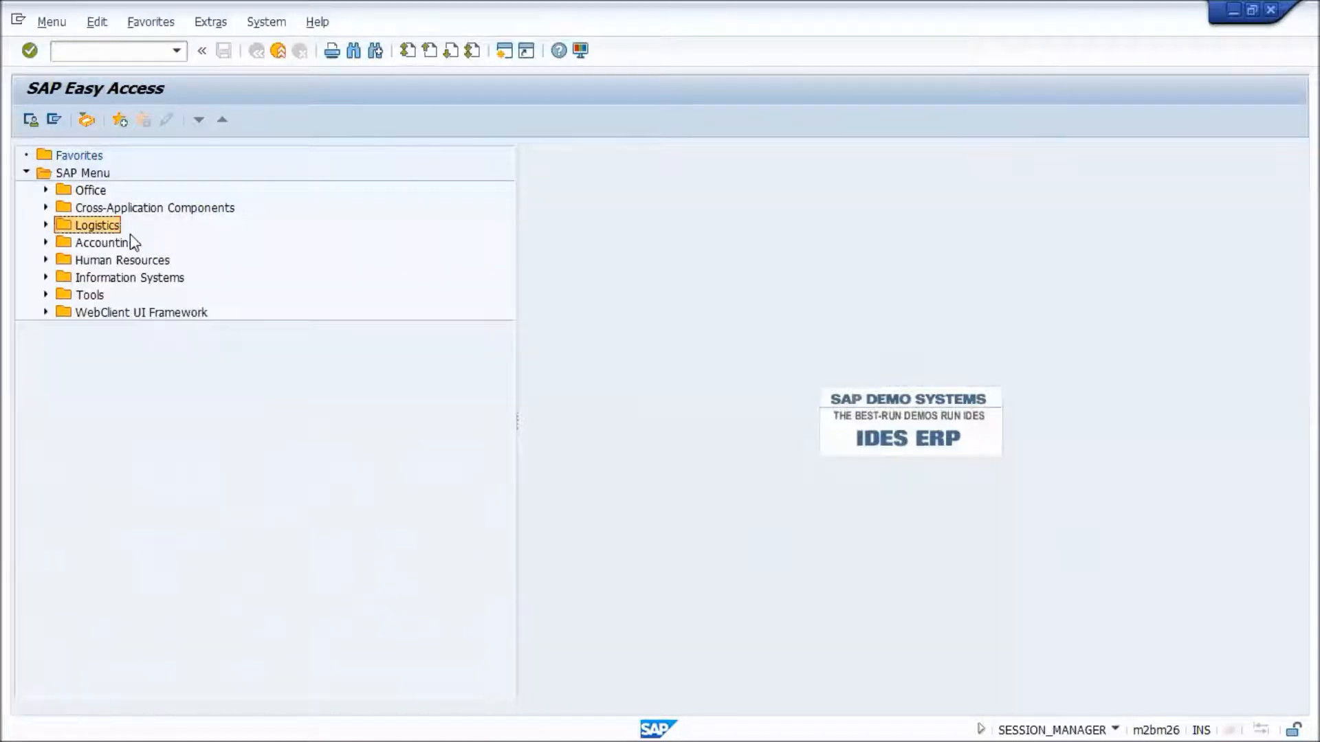
{"action": "left_click", "coordinate": [112, 262]}
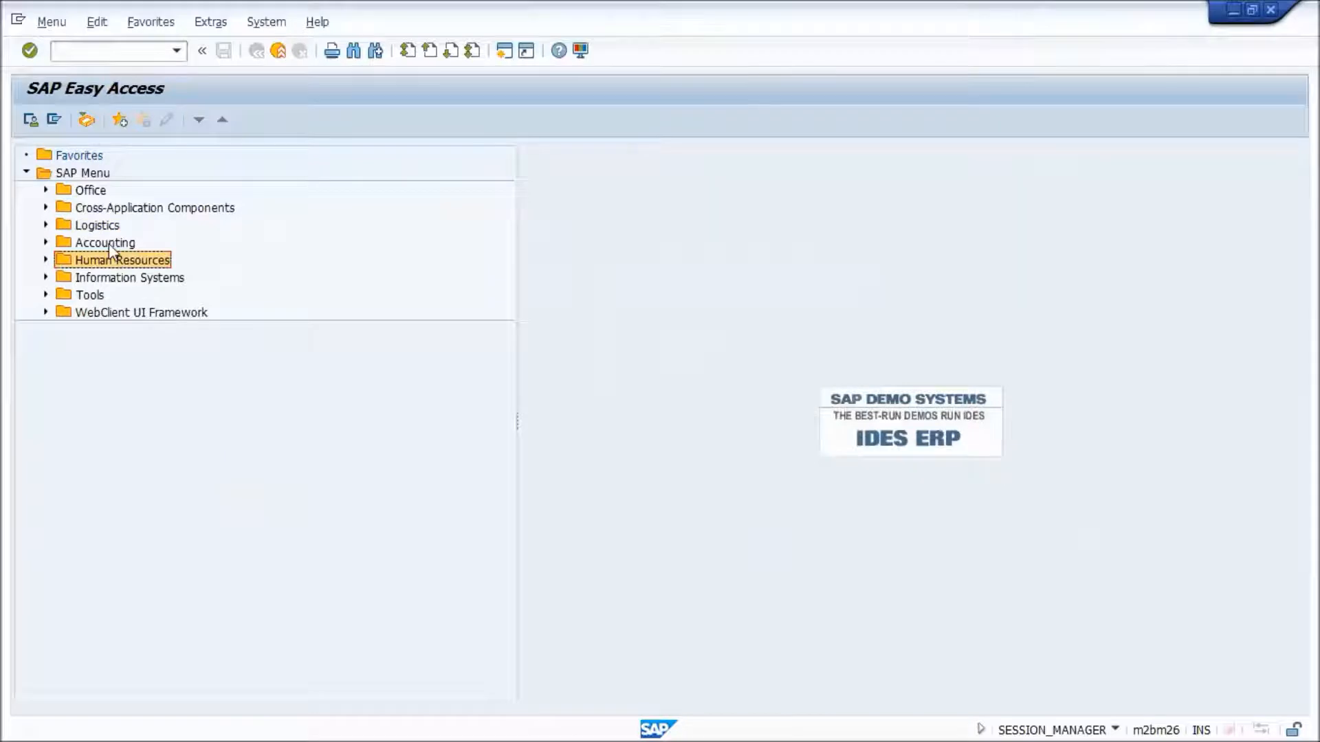
Run transaction IH01 to display the structure list of functional location SU.
{"action": "left_click", "coordinate": [85, 48]}
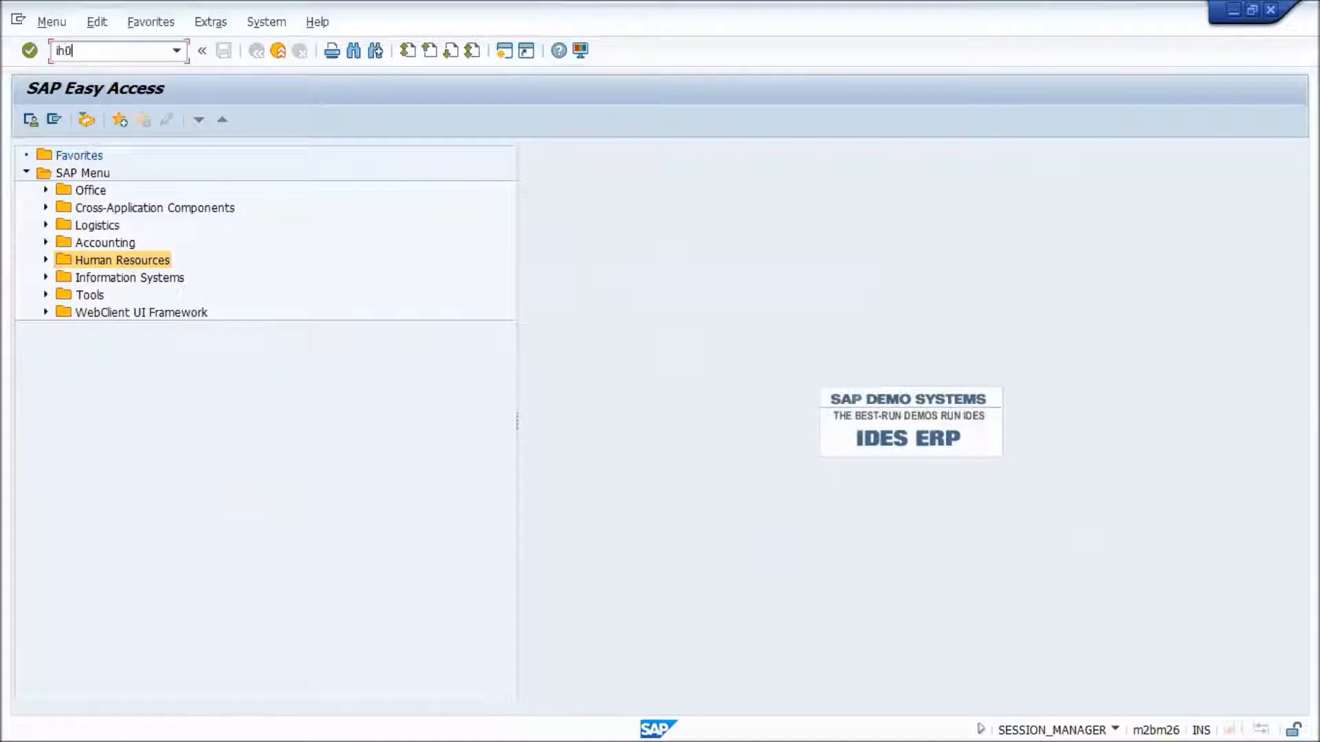
{"action": "key", "text": "Return"}
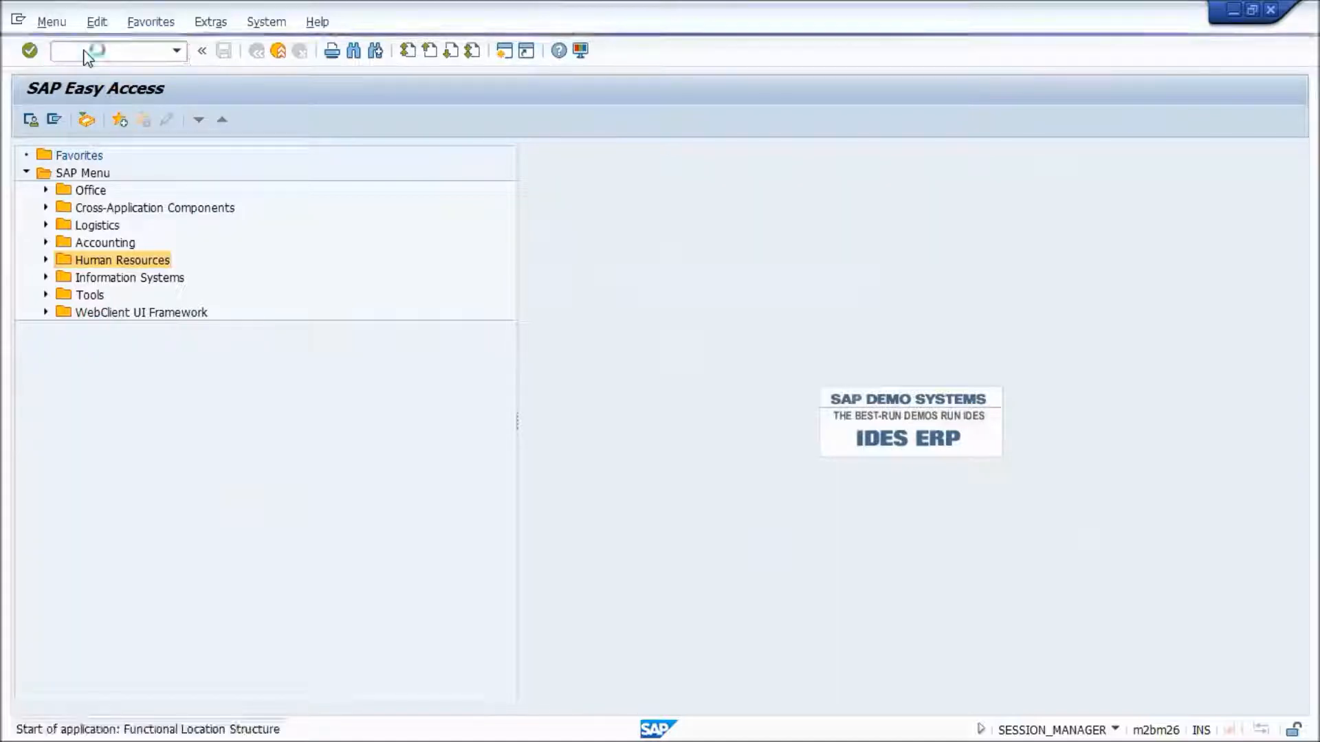
{"action": "type", "text": "SU"}
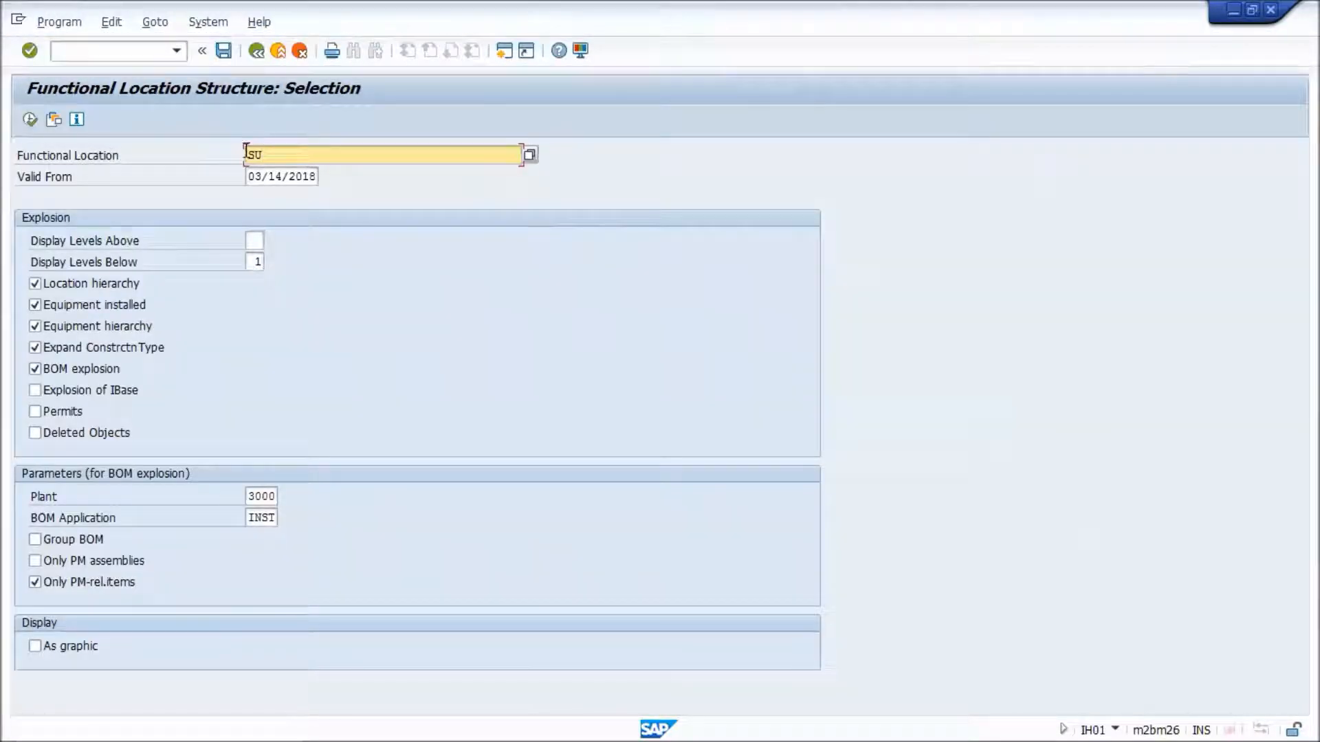
{"action": "left_click", "coordinate": [29, 119]}
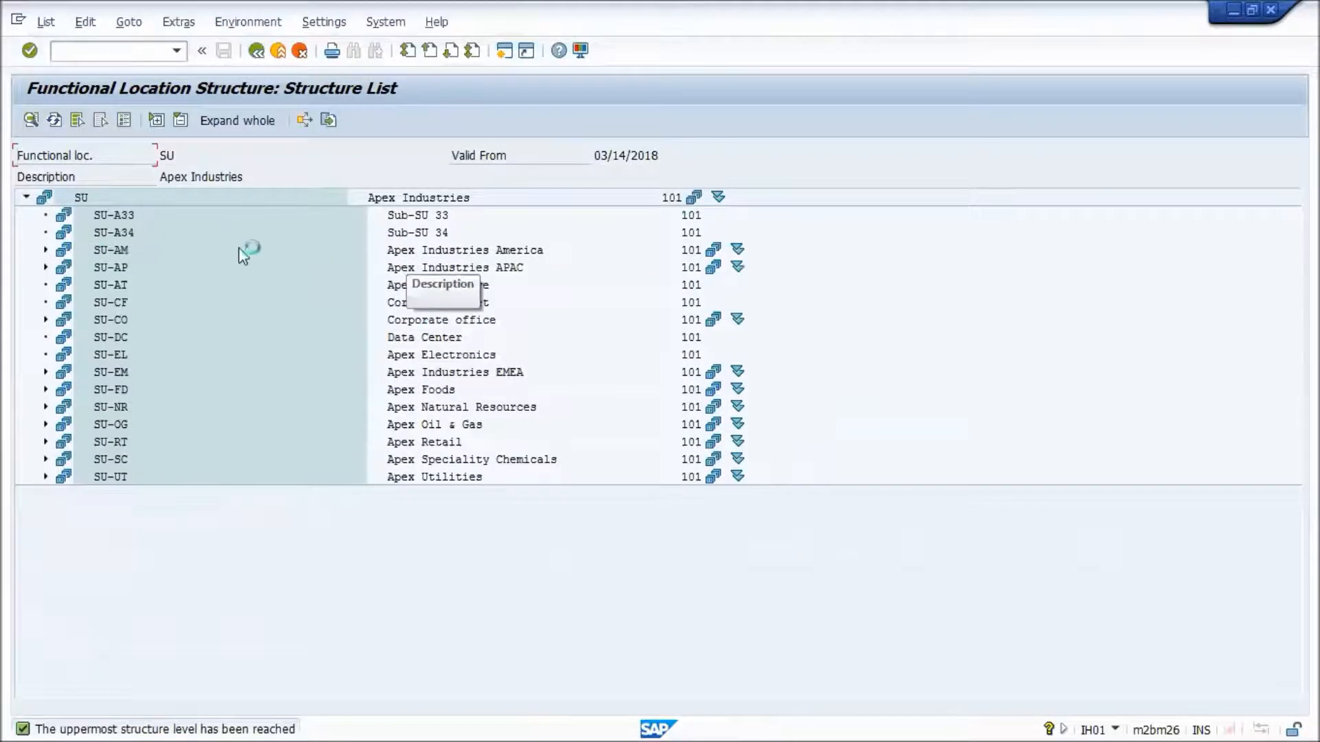
Expand SU-AM and SU-AP down to the PUMP GOULDS 3456 equipment under SU-AP-CO and its assembly 2057.
{"action": "left_click", "coordinate": [45, 250]}
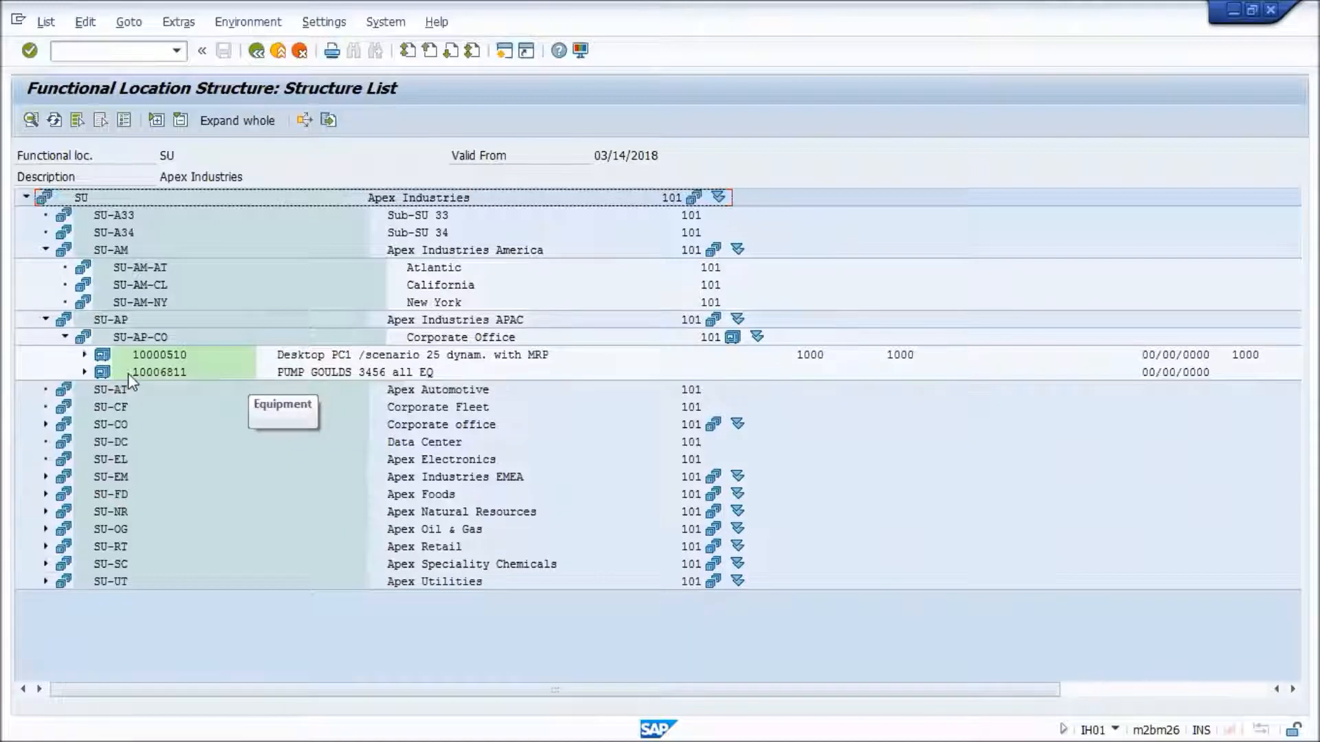
{"action": "left_click", "coordinate": [84, 372]}
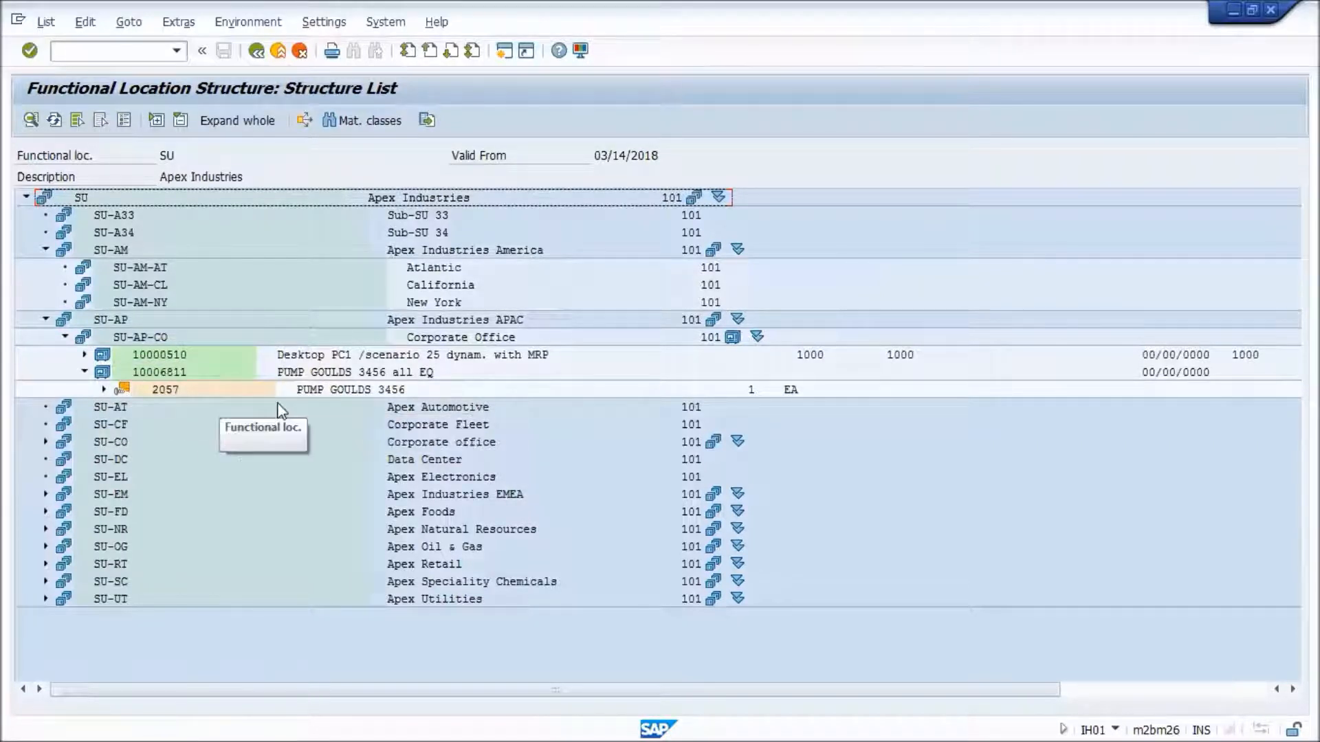
{"action": "left_click", "coordinate": [103, 390]}
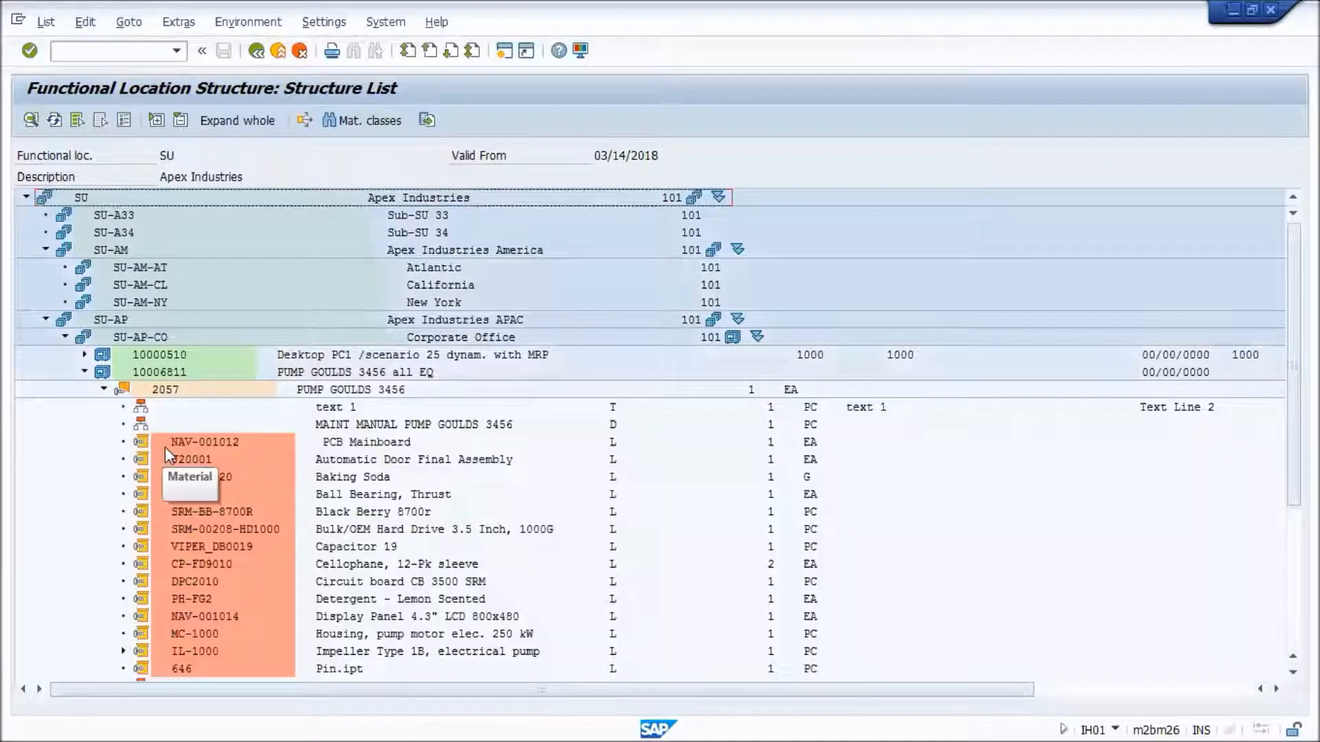
Examine the materials, text items and manual listed as components of pump assembly 2057.
{"action": "left_click", "coordinate": [200, 444]}
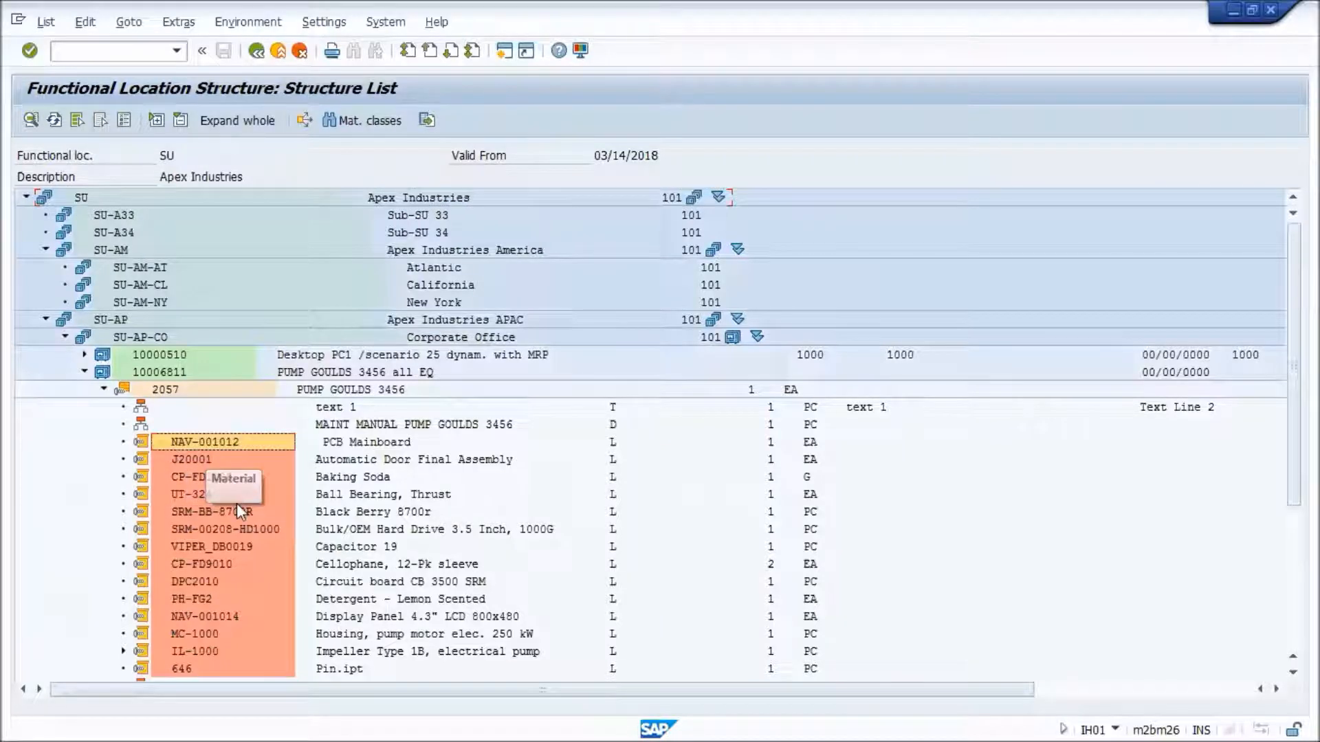
{"action": "left_click", "coordinate": [262, 477]}
{"action": "left_click", "coordinate": [411, 481]}
{"action": "scroll", "coordinate": [411, 484], "scroll_direction": "down", "scroll_amount": 3}
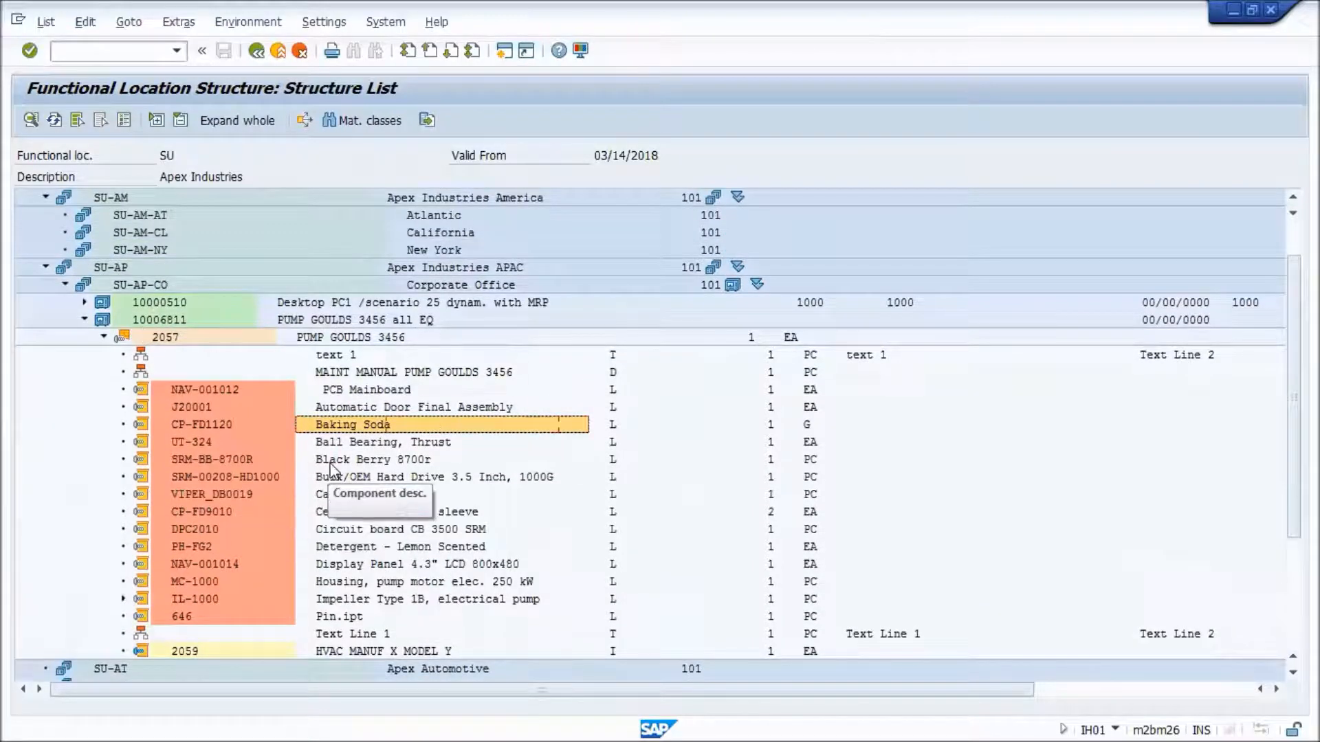
{"action": "left_click", "coordinate": [148, 354]}
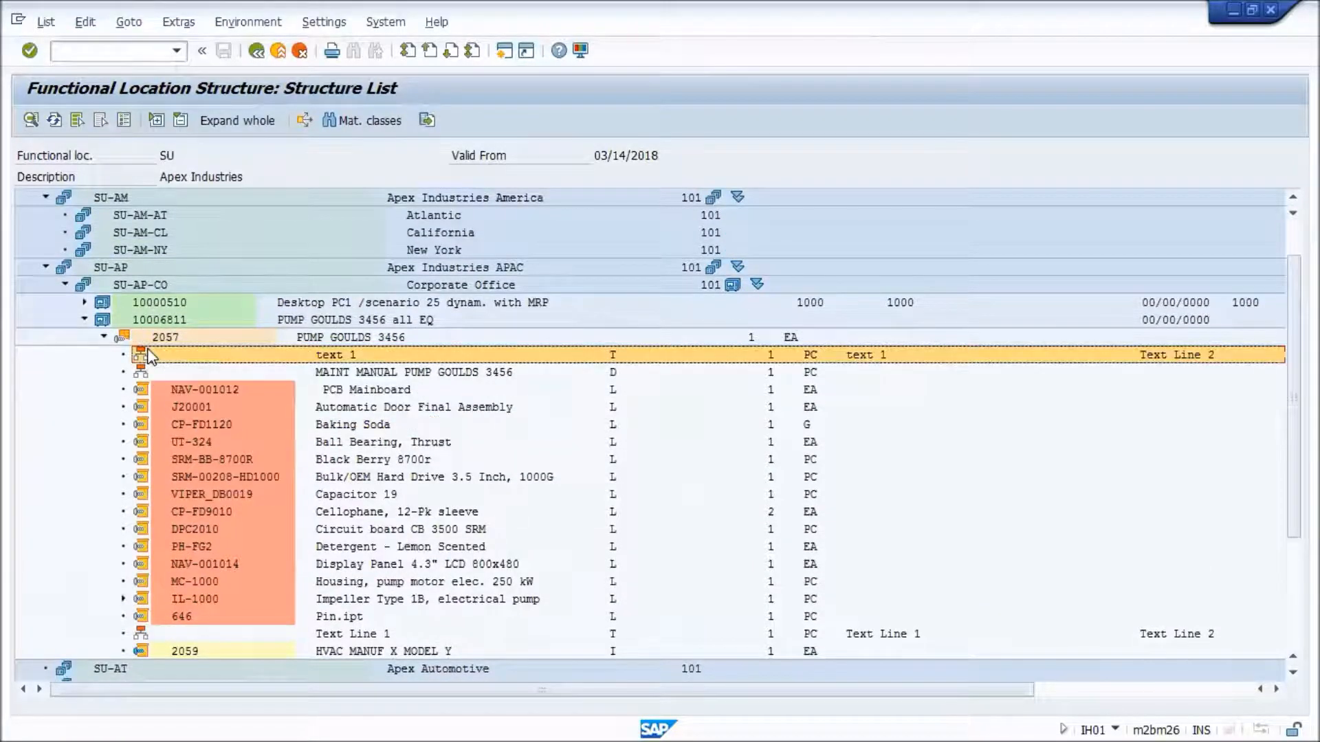
{"action": "left_click", "coordinate": [324, 443]}
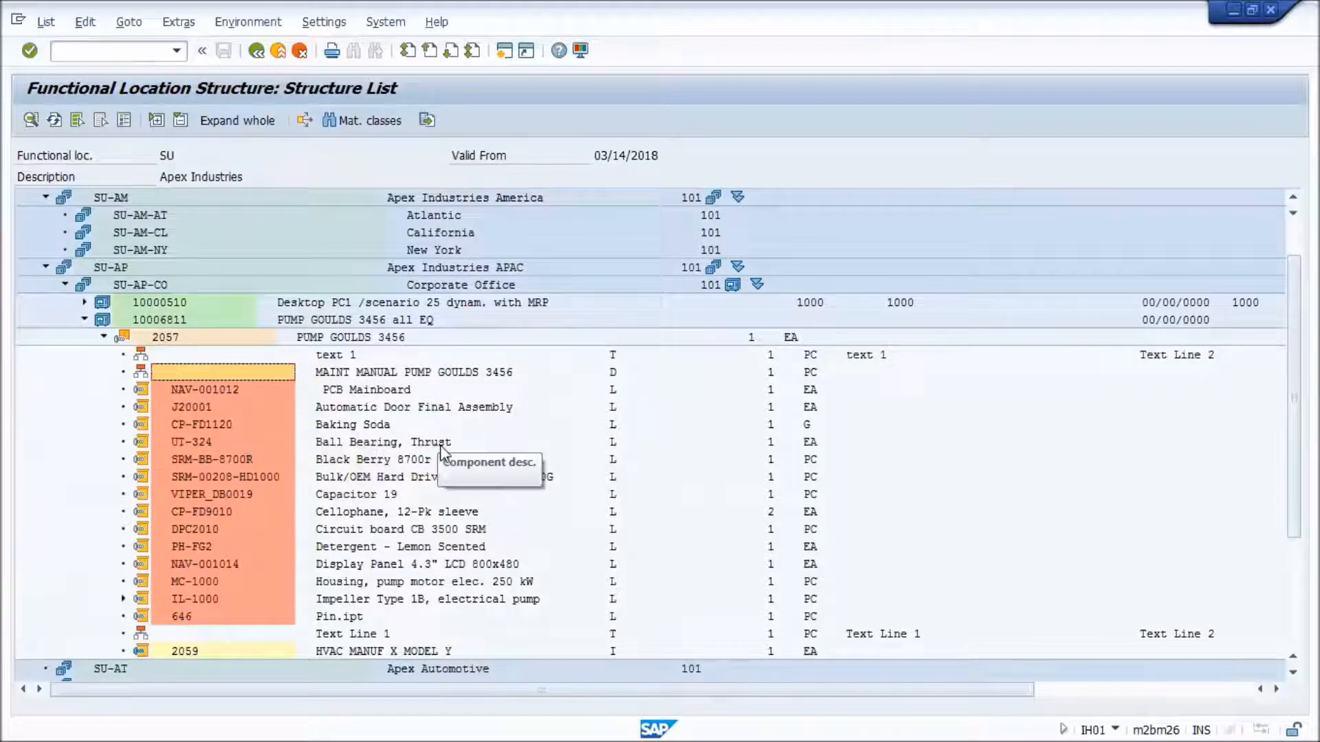
{"action": "left_click", "coordinate": [882, 356]}
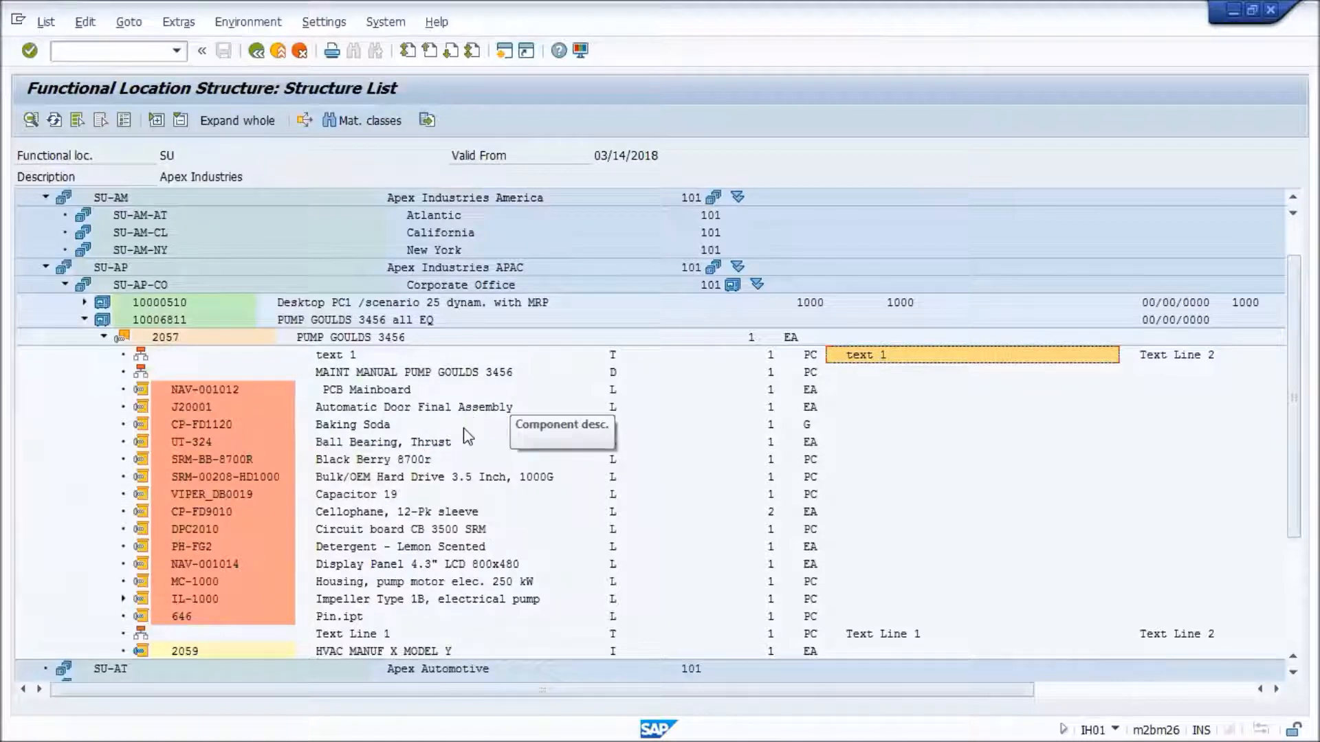
{"action": "scroll", "coordinate": [451, 426], "scroll_direction": "down", "scroll_amount": 1}
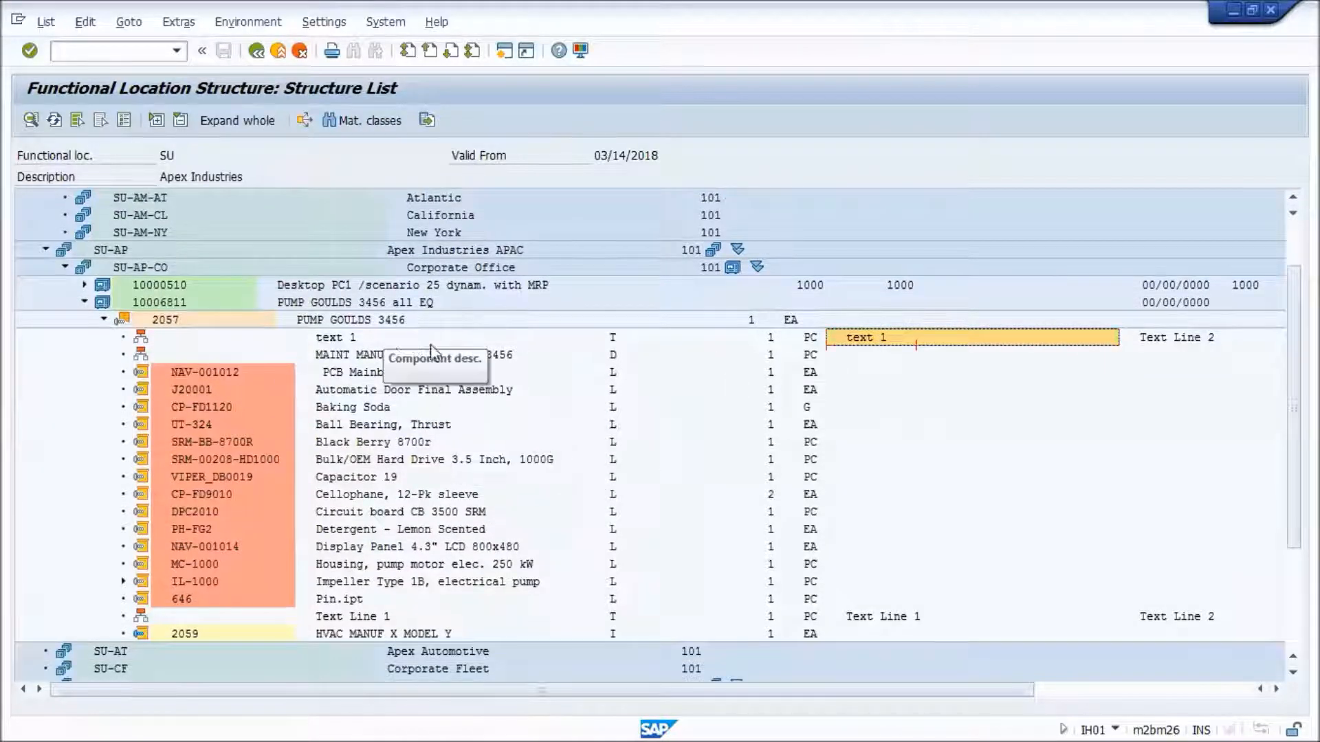
{"action": "left_click", "coordinate": [411, 459]}
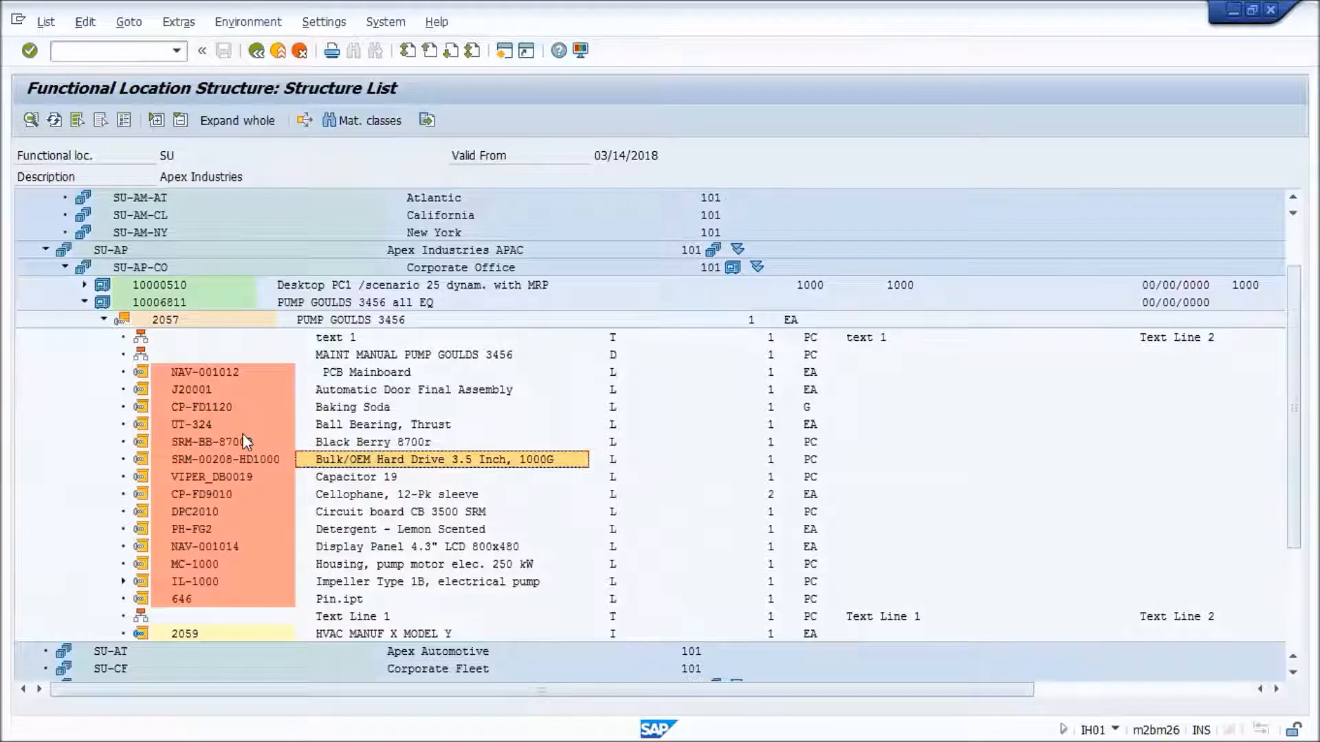
{"action": "scroll", "coordinate": [302, 523], "scroll_direction": "down", "scroll_amount": 2}
{"action": "scroll", "coordinate": [302, 524], "scroll_direction": "up", "scroll_amount": 5}
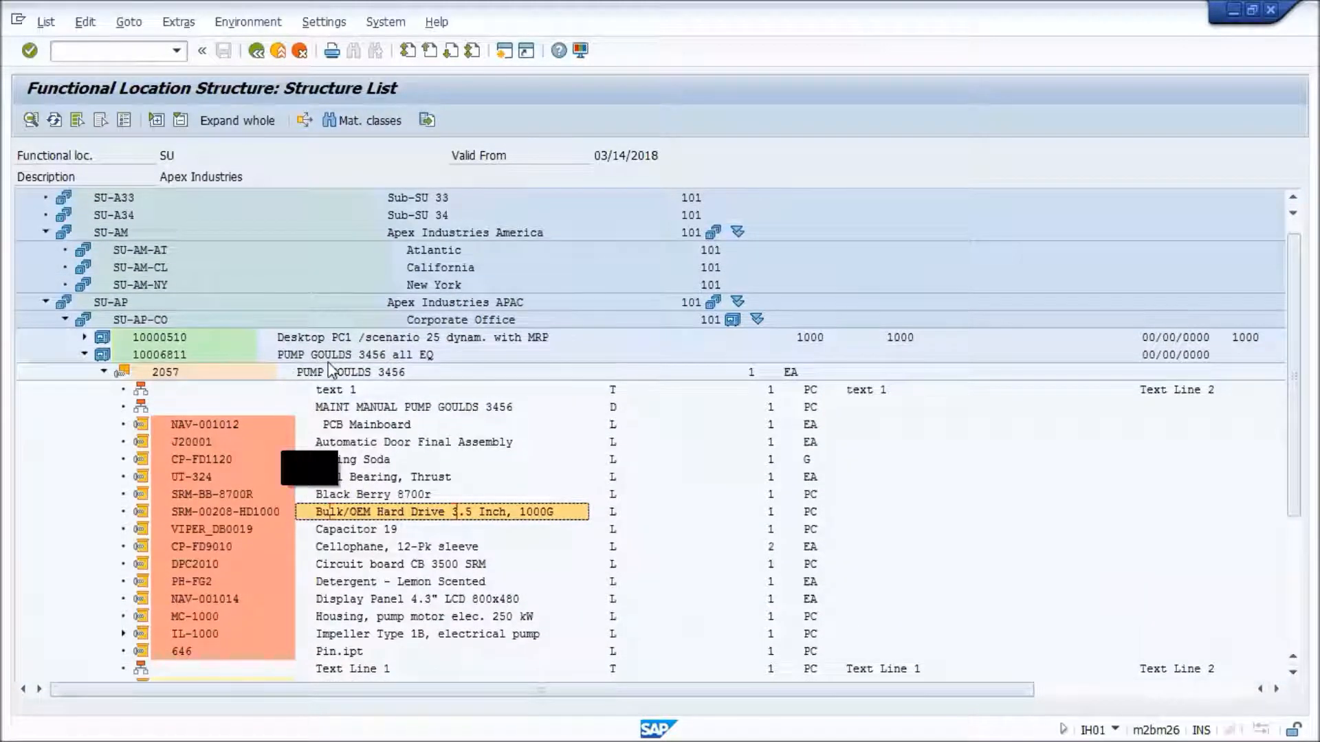
Create a malfunction report notification for equipment 10006811 from the structure list.
{"action": "left_click", "coordinate": [161, 353]}
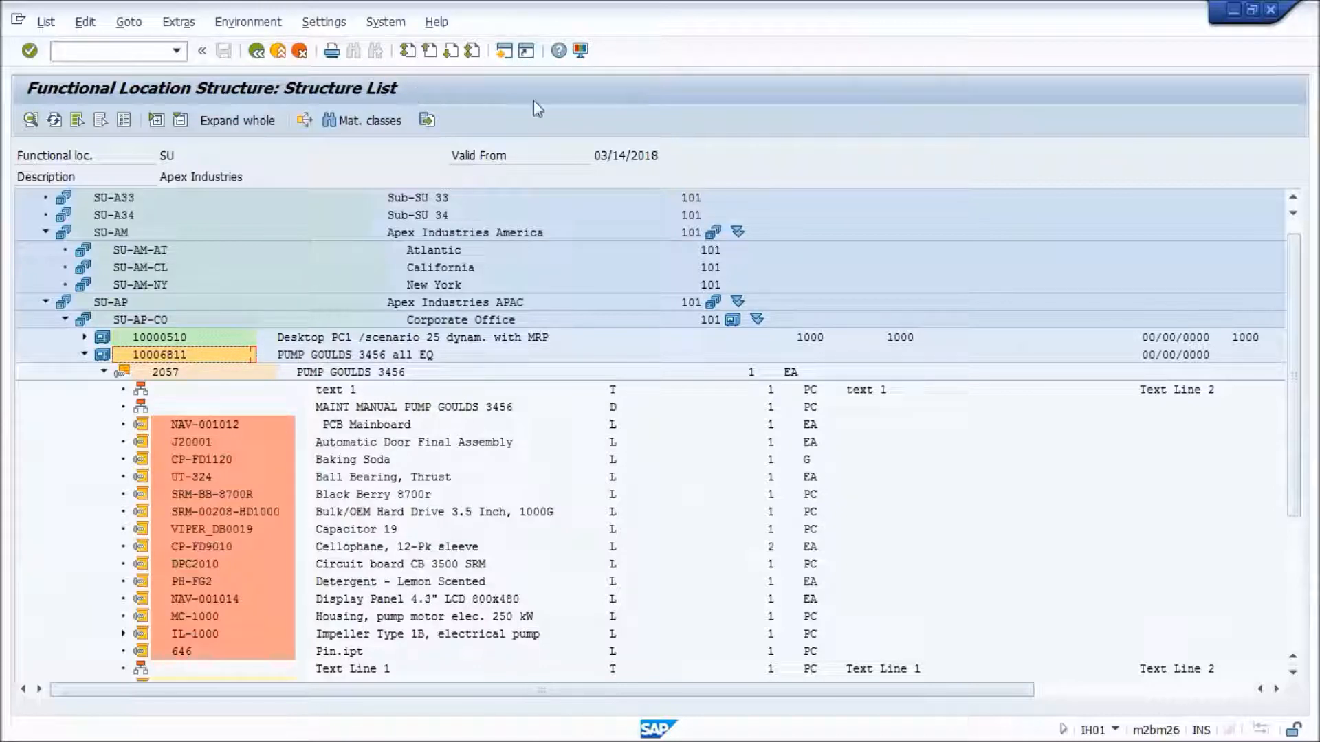
{"action": "left_click", "coordinate": [178, 22]}
{"action": "mouse_move", "coordinate": [127, 27]}
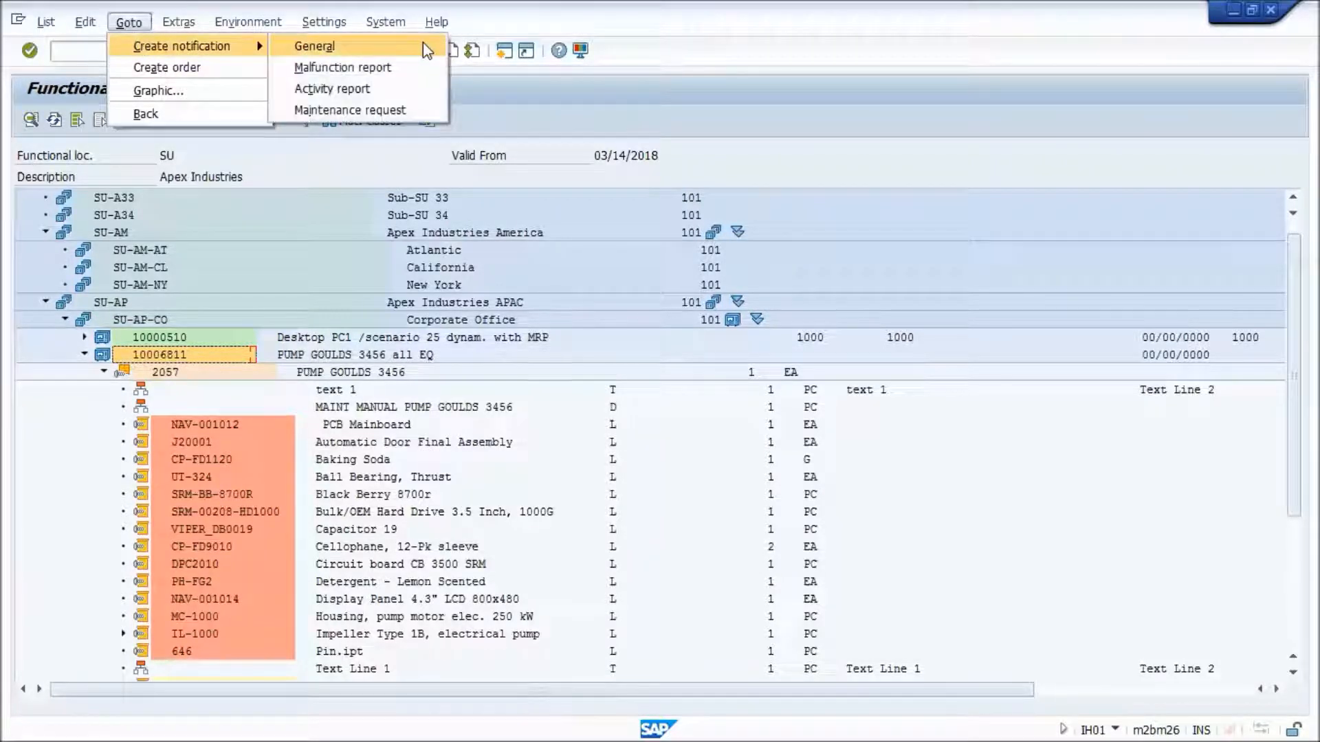
{"action": "left_click", "coordinate": [377, 67]}
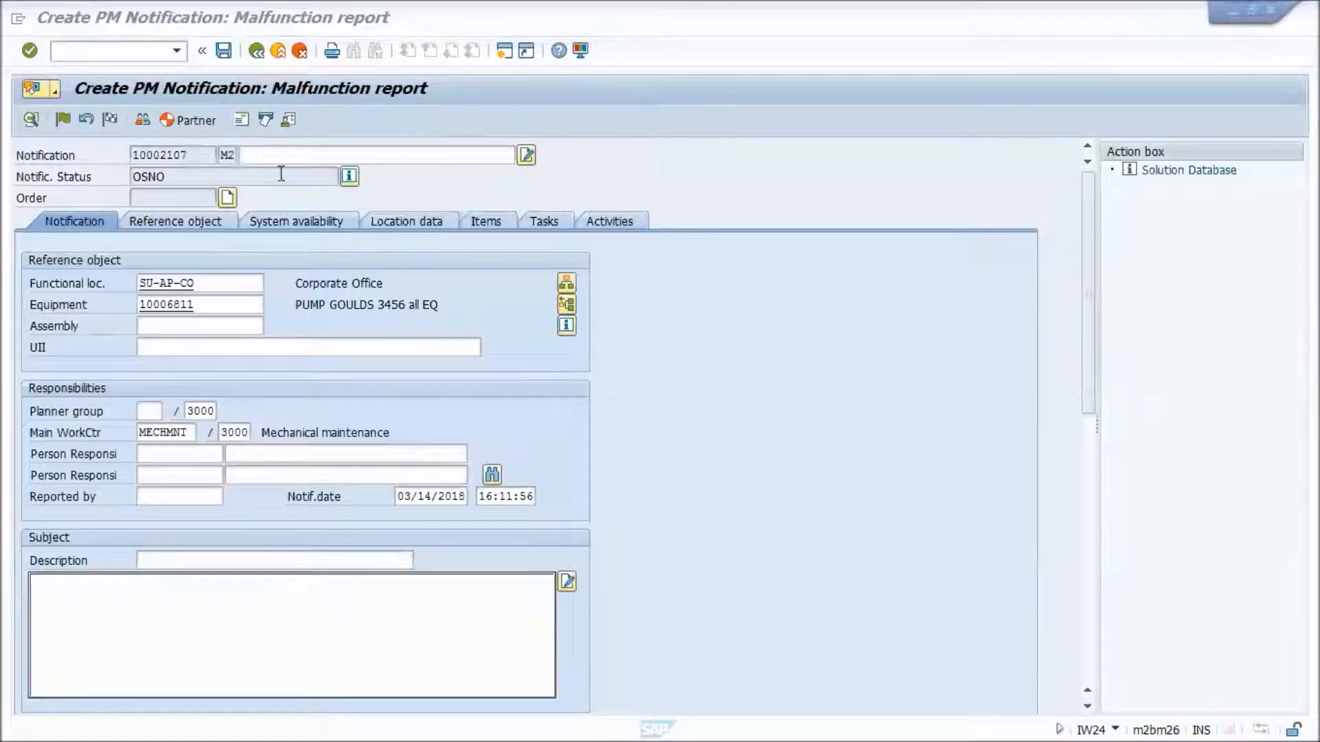
Set the notification's short text to "Pump is leaking..." and check its equipment, functional location and main work center.
{"action": "left_click", "coordinate": [277, 154]}
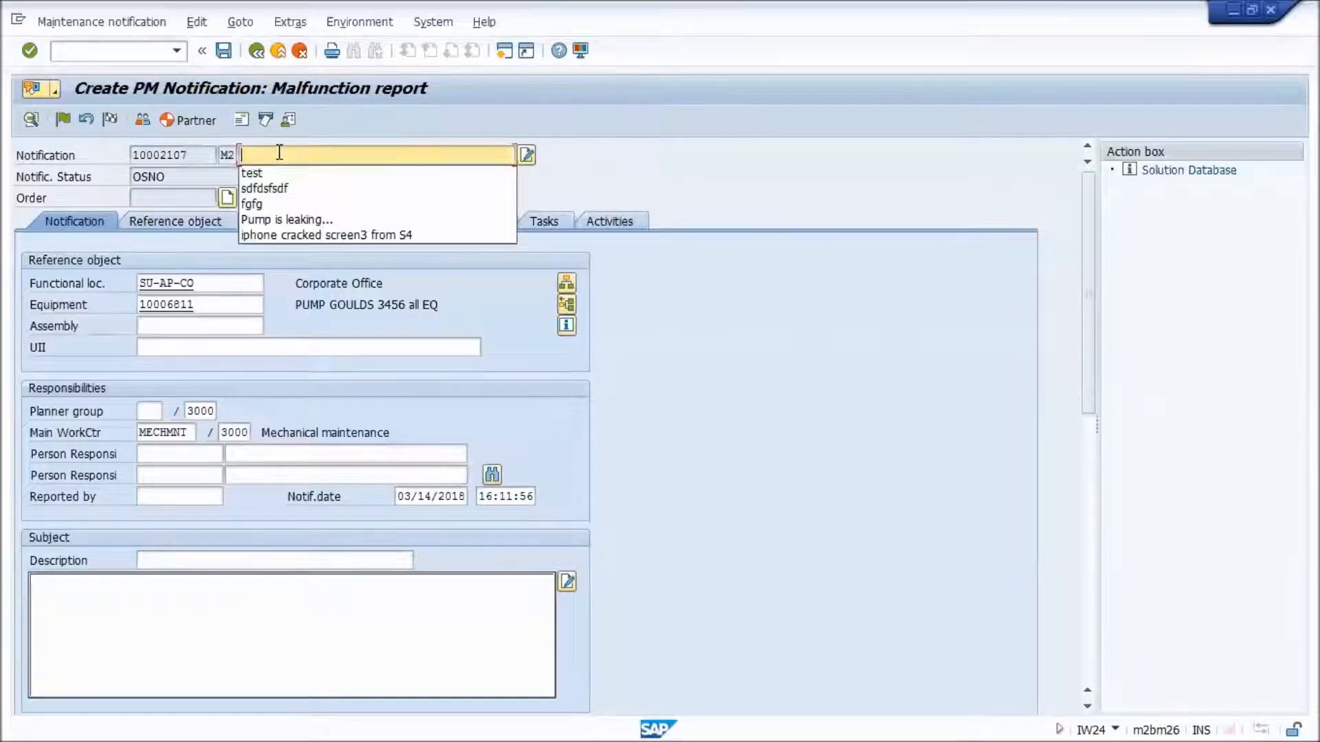
{"action": "left_click", "coordinate": [303, 222]}
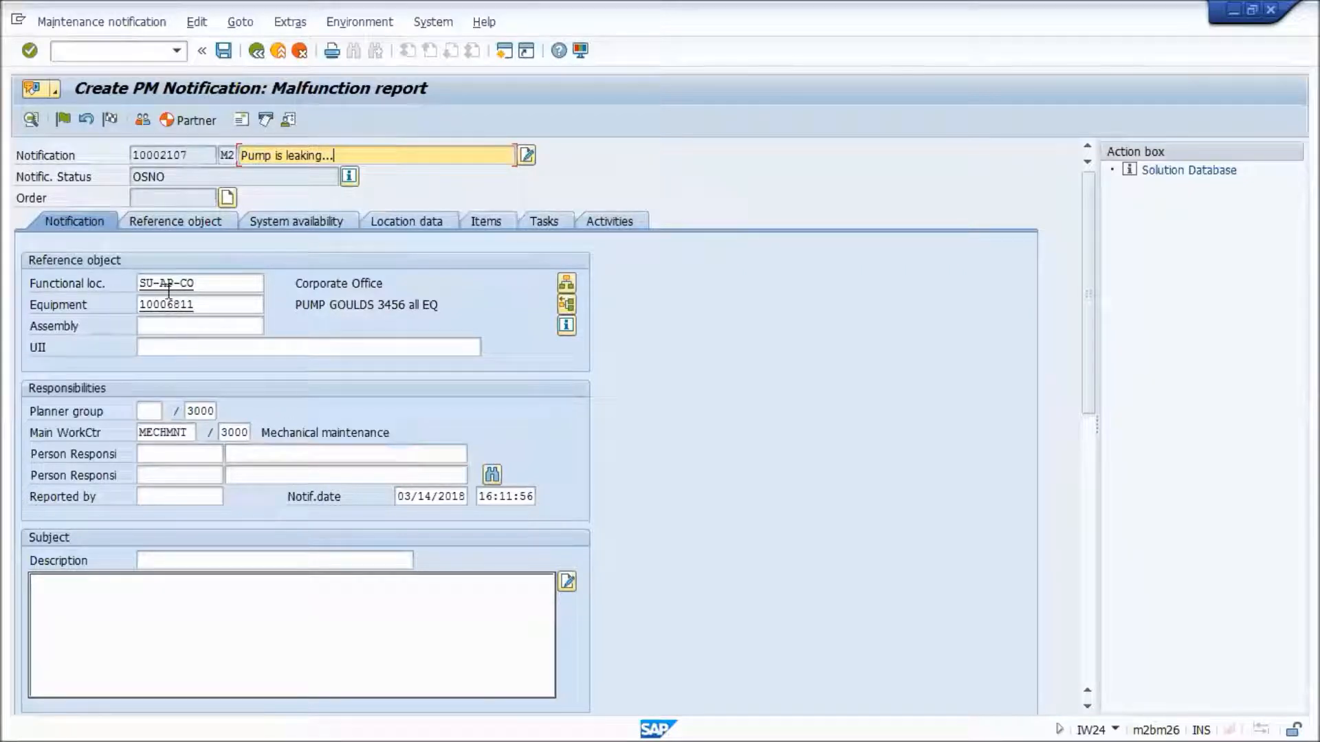
{"action": "left_click", "coordinate": [211, 305]}
{"action": "left_click", "coordinate": [212, 283]}
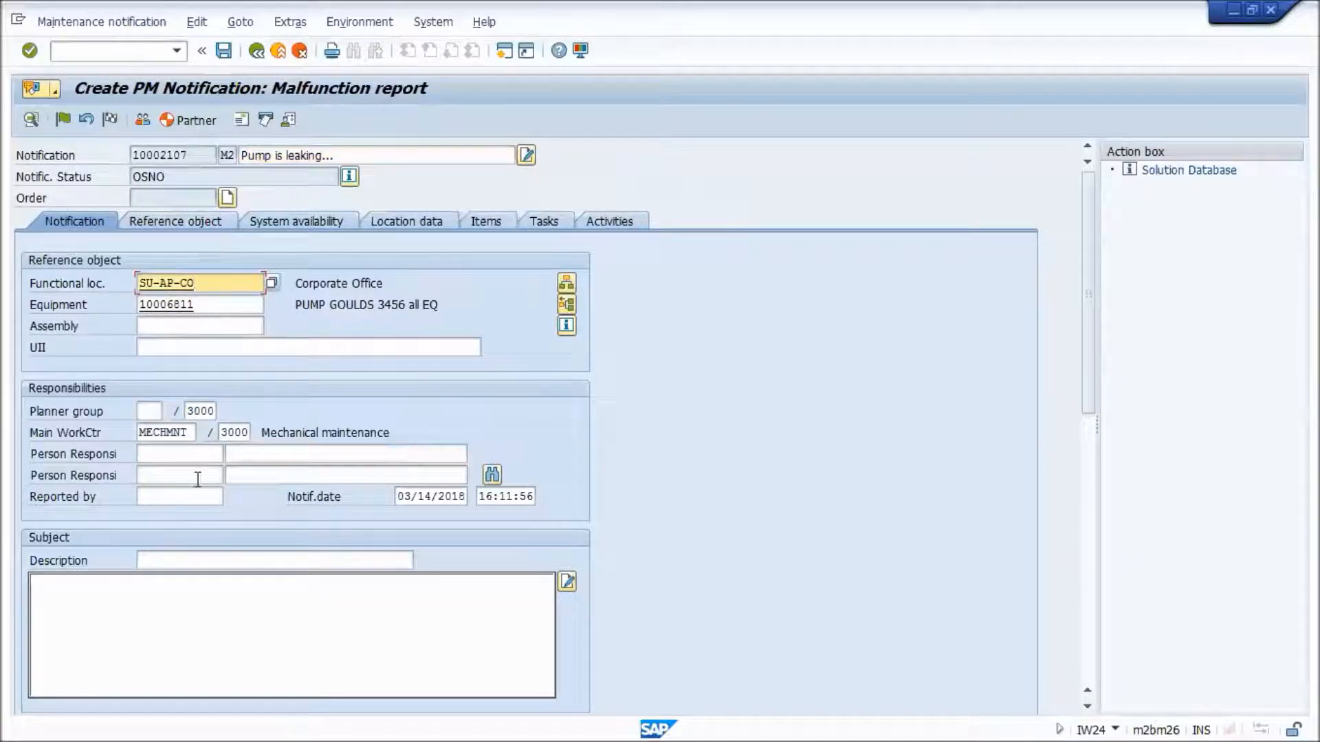
{"action": "left_click", "coordinate": [182, 431]}
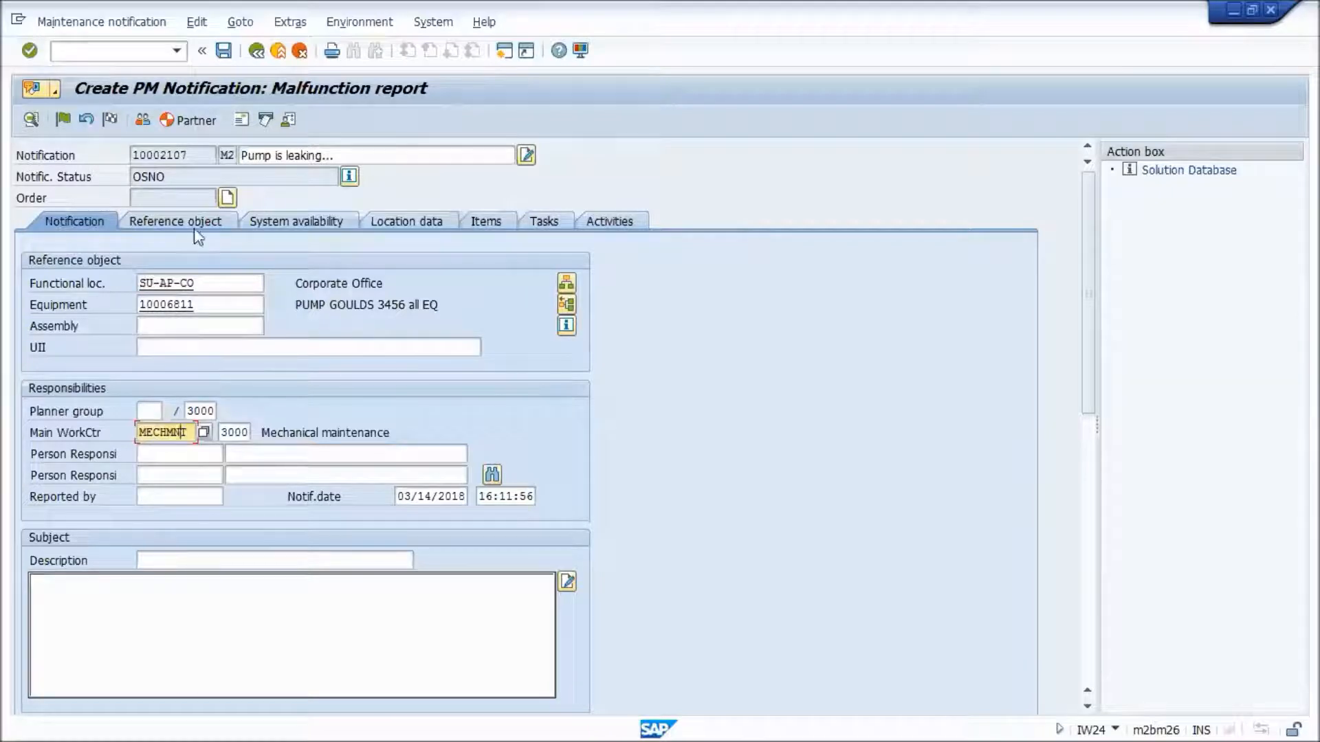
Set the notification item's object part to Impeller, code 1004 in the PUMP/100 pump assemblies catalog.
{"action": "scroll", "coordinate": [236, 474], "scroll_direction": "down", "scroll_amount": 5}
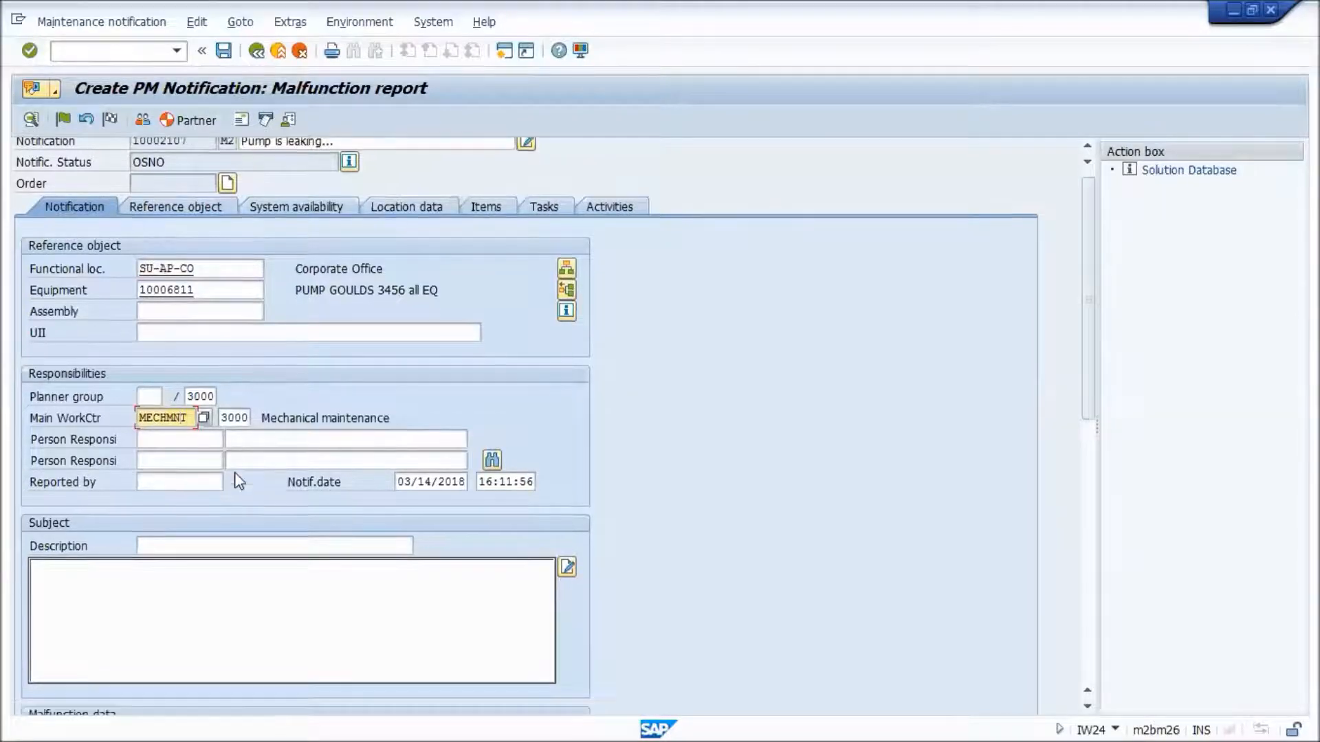
{"action": "scroll", "coordinate": [236, 474], "scroll_direction": "down", "scroll_amount": 3}
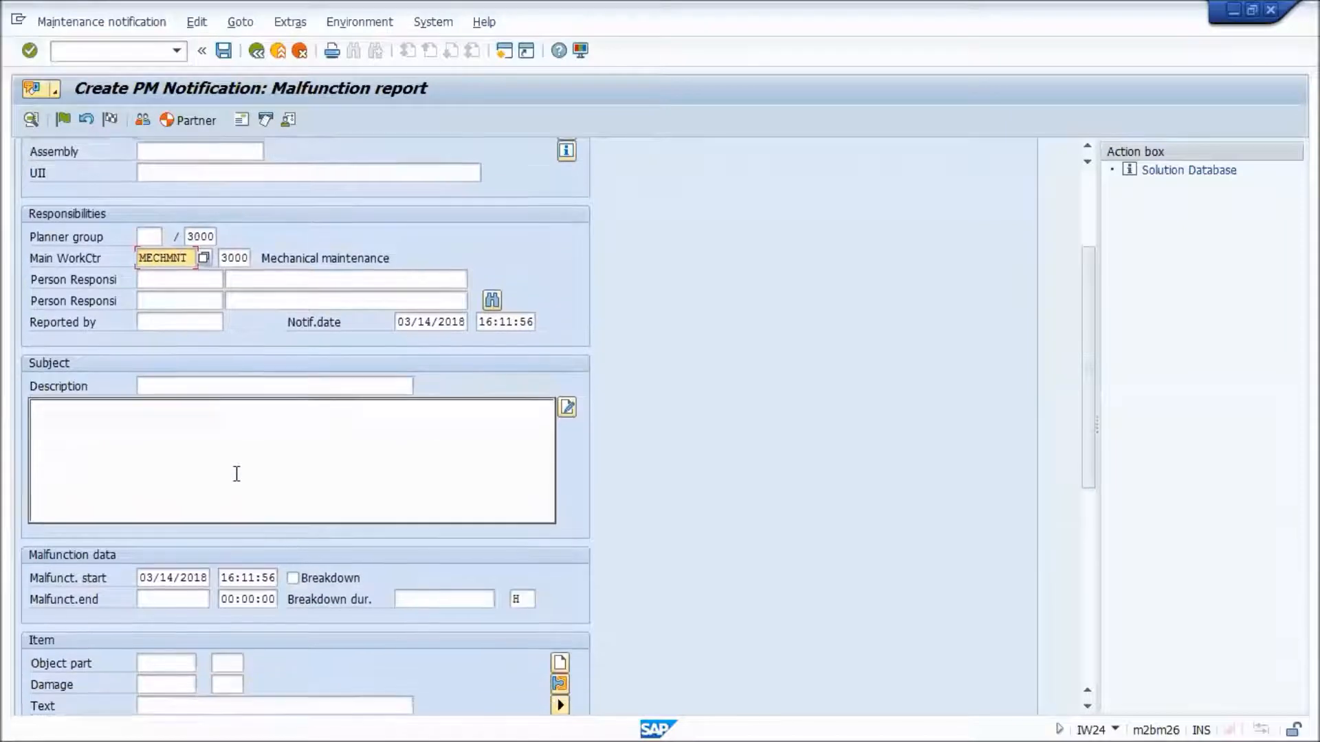
{"action": "left_click", "coordinate": [160, 394]}
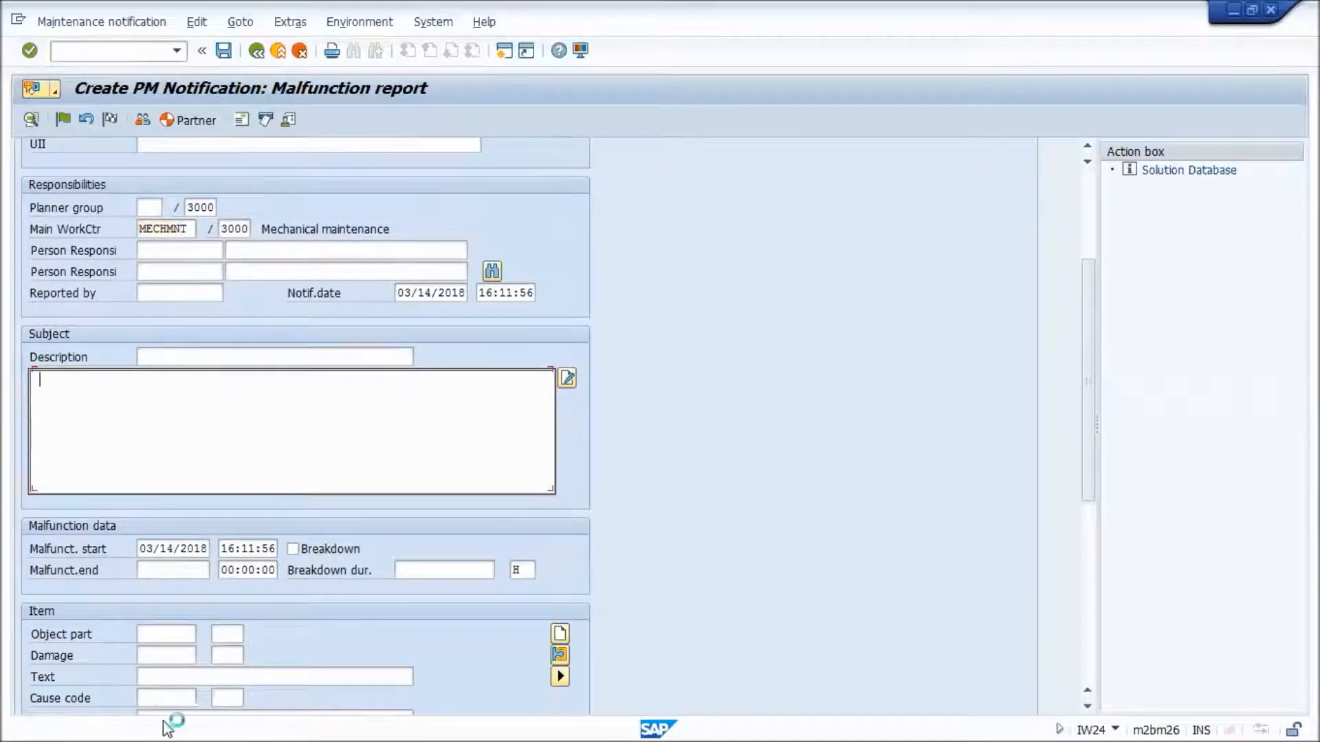
{"action": "left_click", "coordinate": [158, 632]}
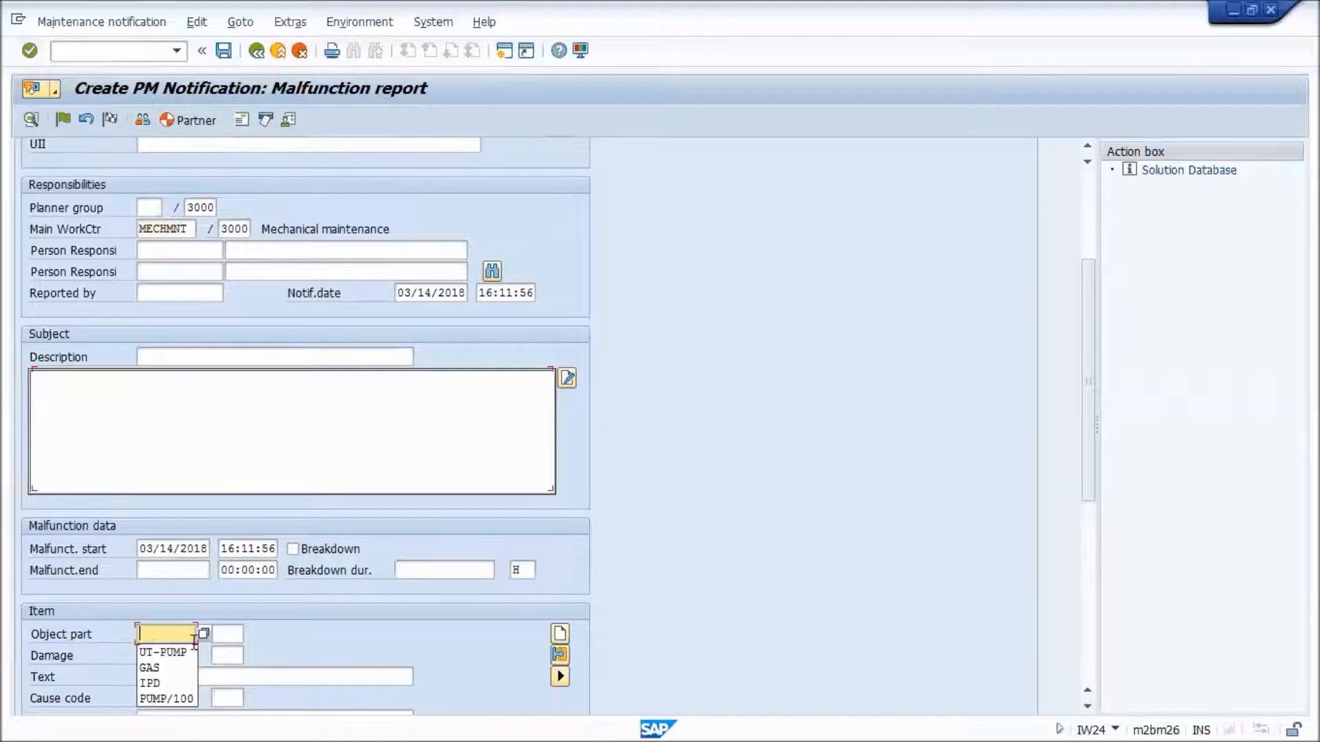
{"action": "left_click", "coordinate": [204, 634]}
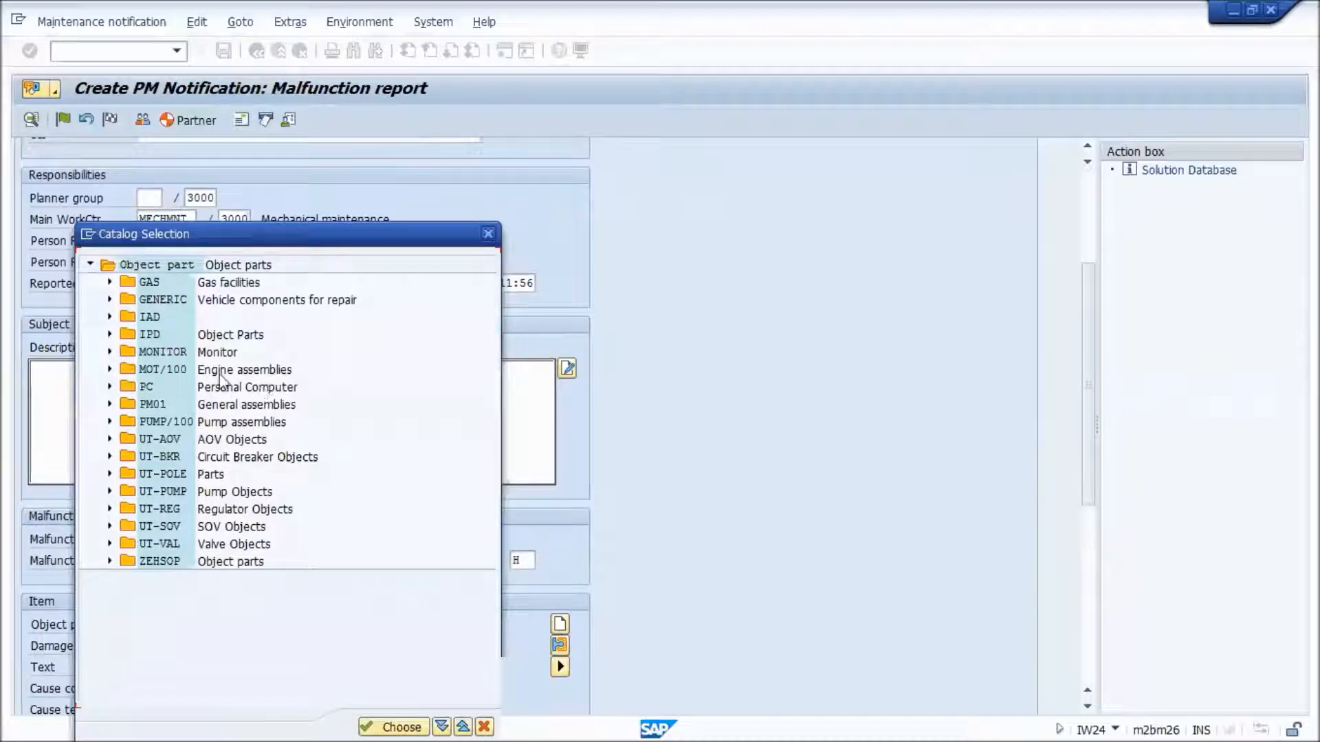
{"action": "left_click", "coordinate": [110, 422]}
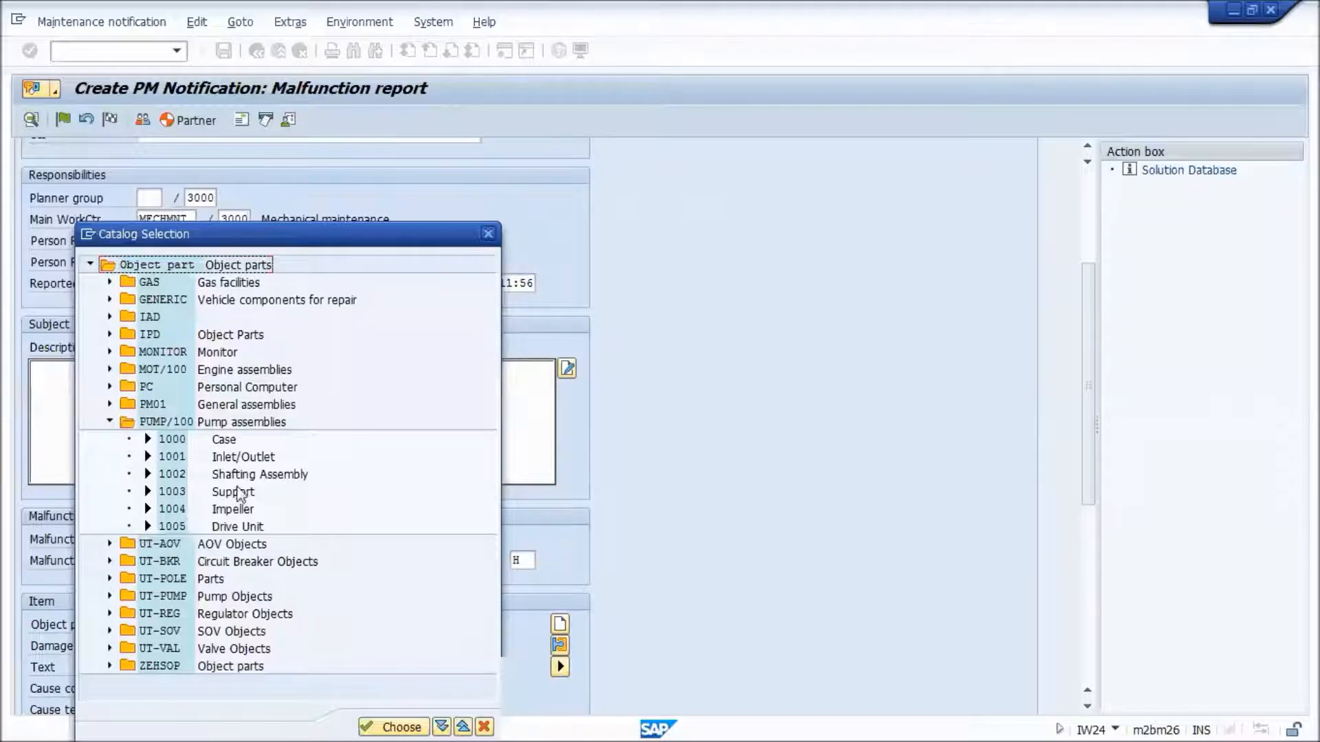
{"action": "double_click", "coordinate": [233, 509]}
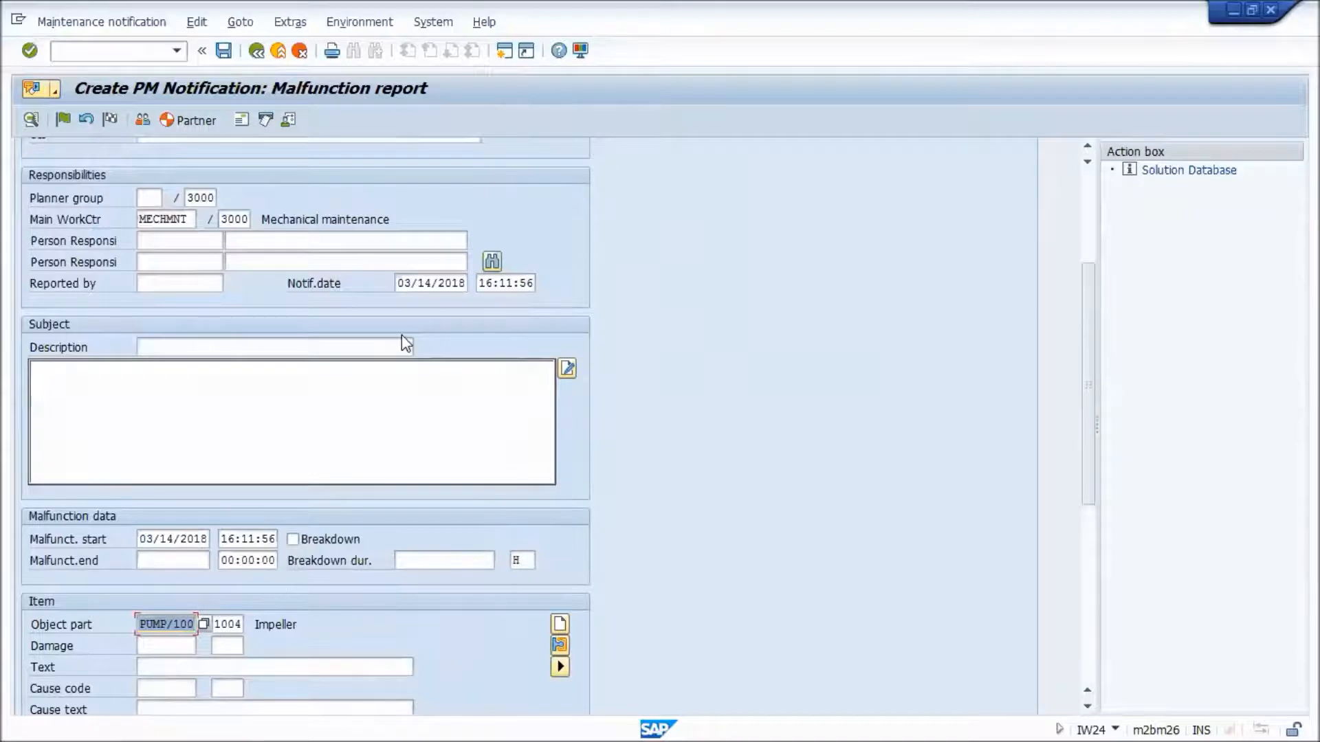
Put the notification in process and create a PM01 order for it with main work center MECHMNT in plant 3000.
{"action": "scroll", "coordinate": [404, 337], "scroll_direction": "up", "scroll_amount": 5}
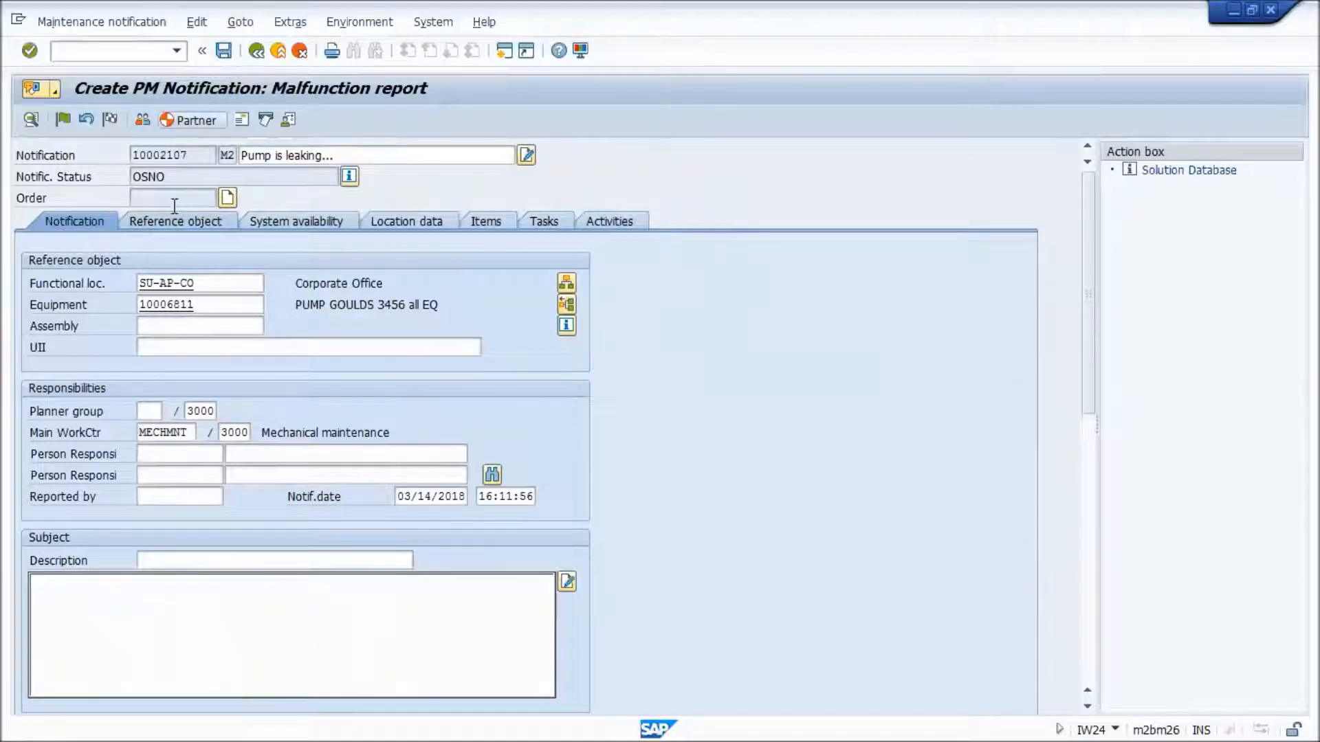
{"action": "left_click", "coordinate": [63, 121]}
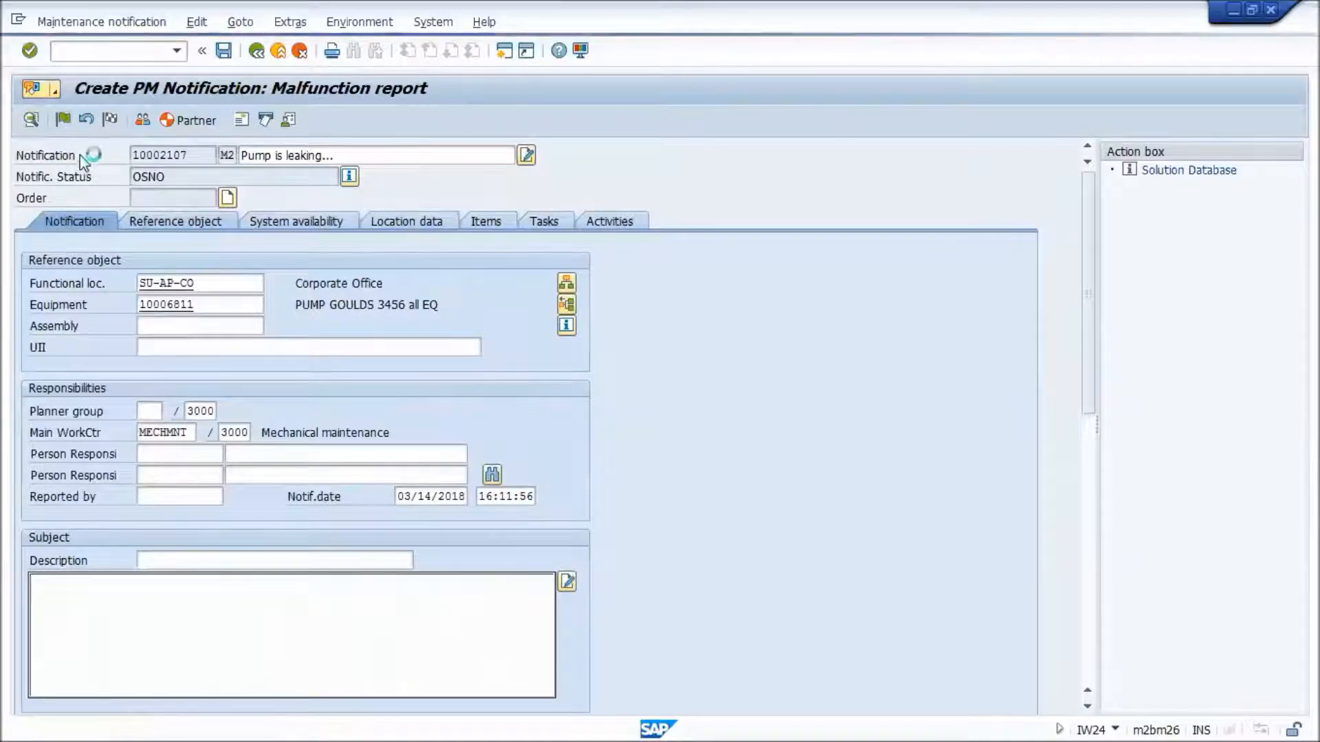
{"action": "scroll", "coordinate": [357, 244], "scroll_direction": "up", "scroll_amount": 3}
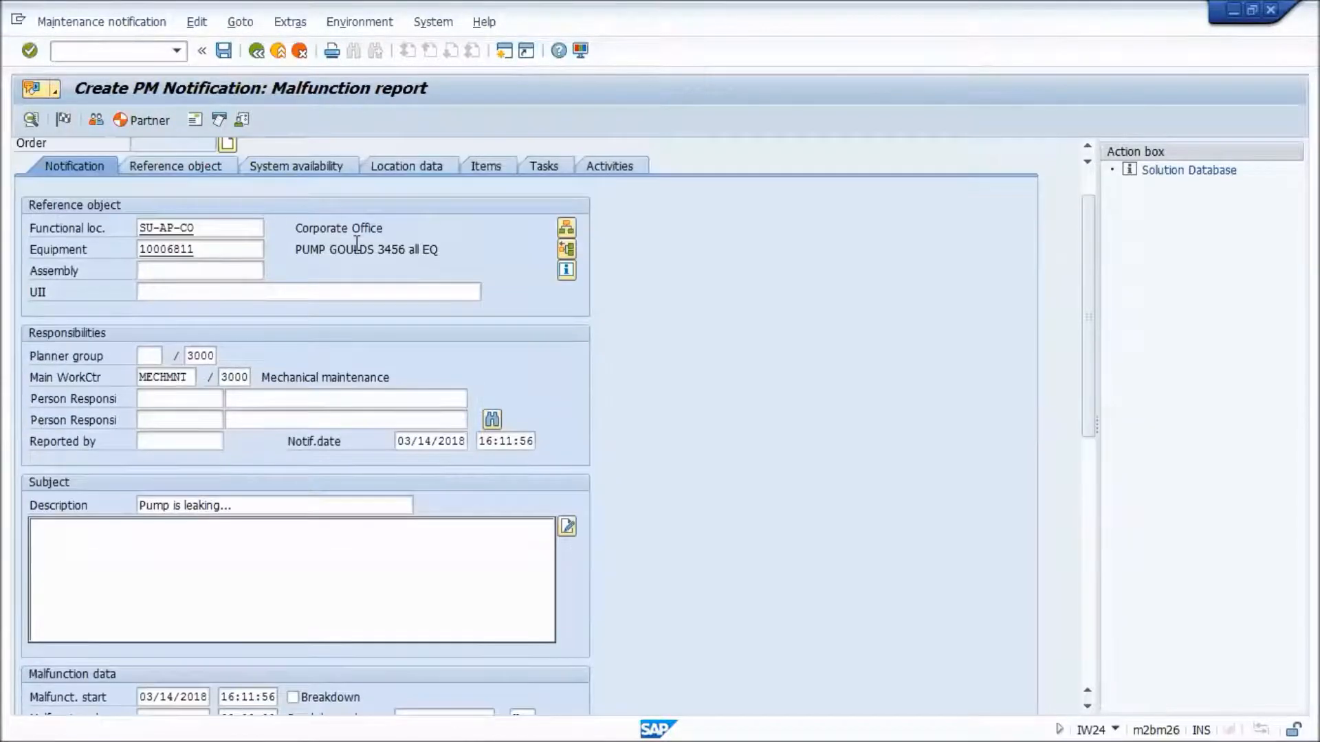
{"action": "scroll", "coordinate": [356, 244], "scroll_direction": "up", "scroll_amount": 2}
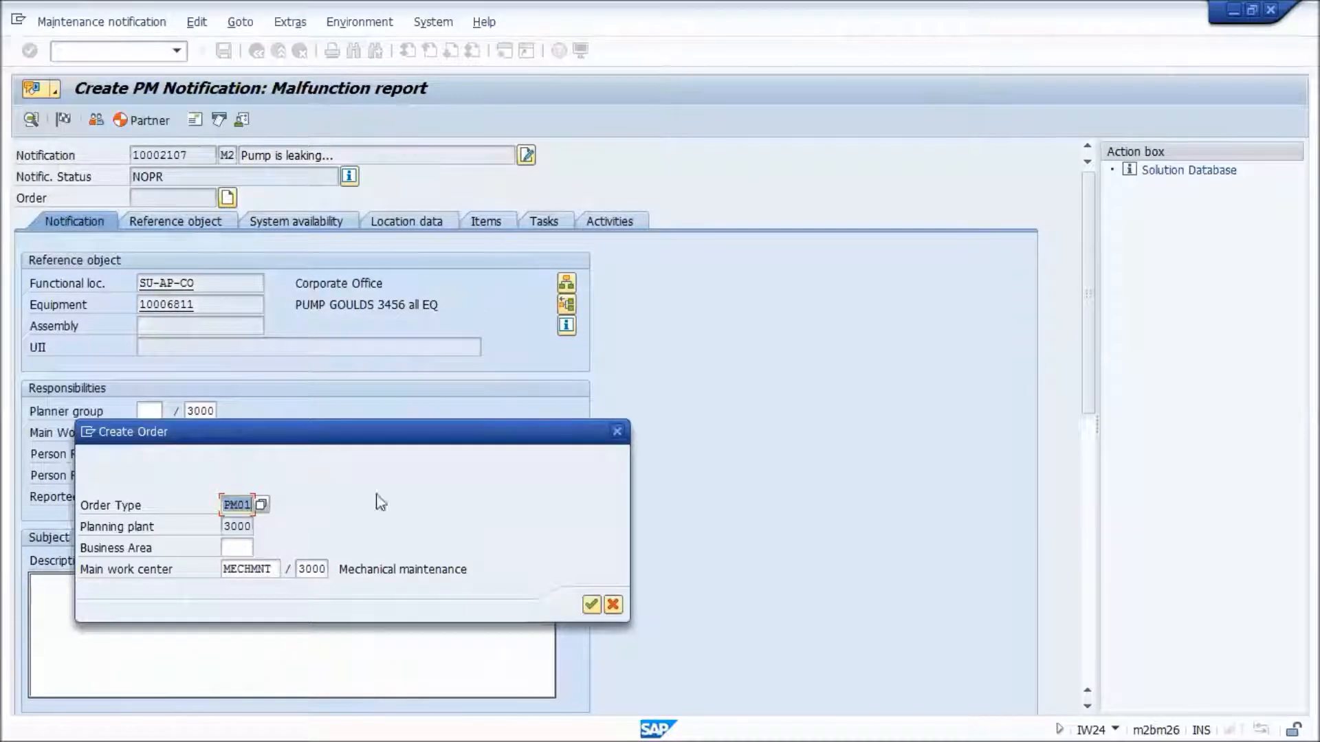
{"action": "left_click", "coordinate": [591, 605]}
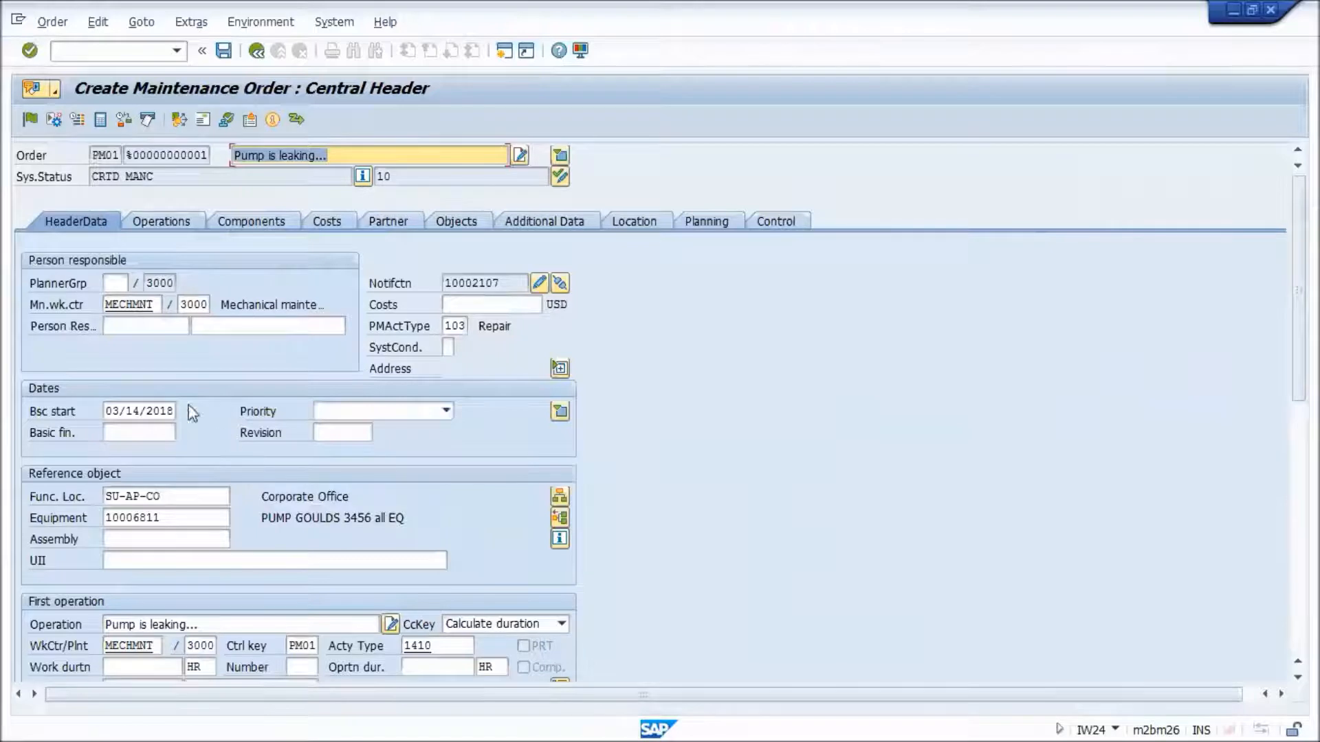
Plan operation 0010 with number 2, a duration of 4 hours and the calculation key for calculating work.
{"action": "left_click", "coordinate": [151, 215]}
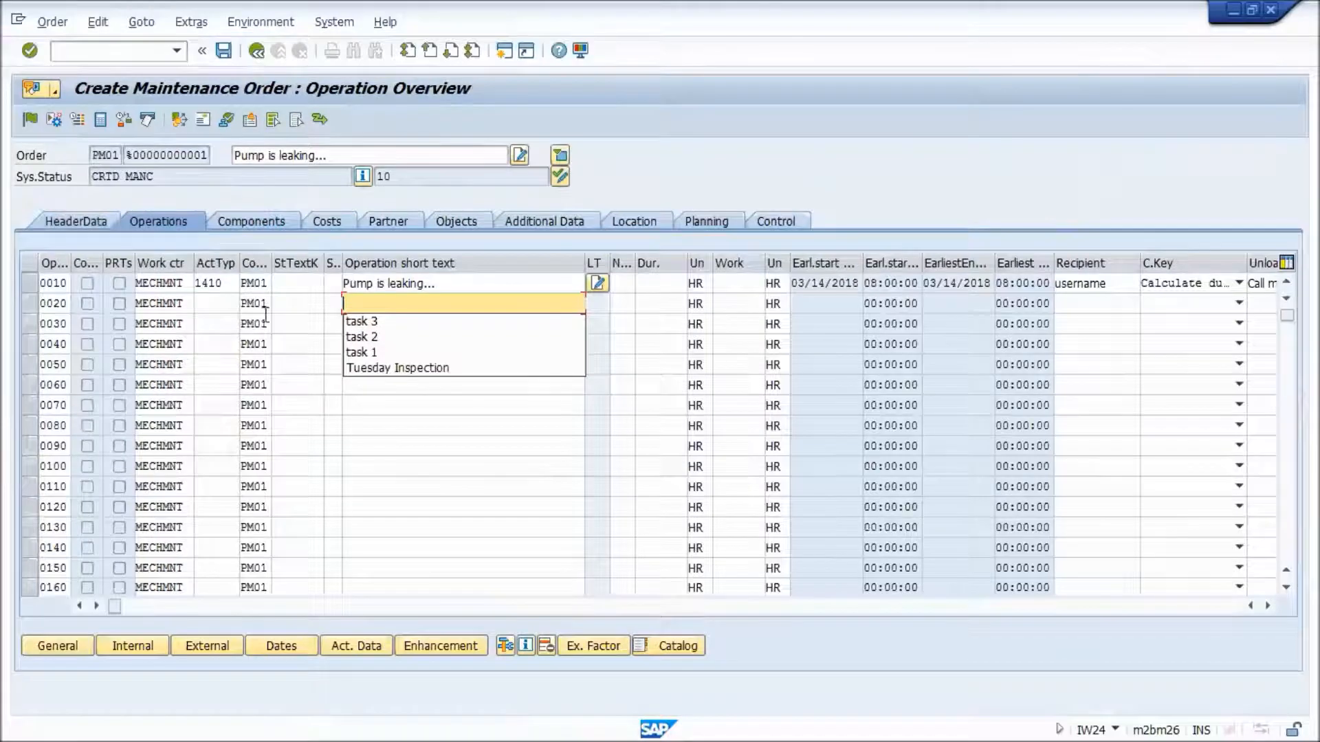
{"action": "left_click", "coordinate": [454, 283]}
{"action": "left_click", "coordinate": [622, 283]}
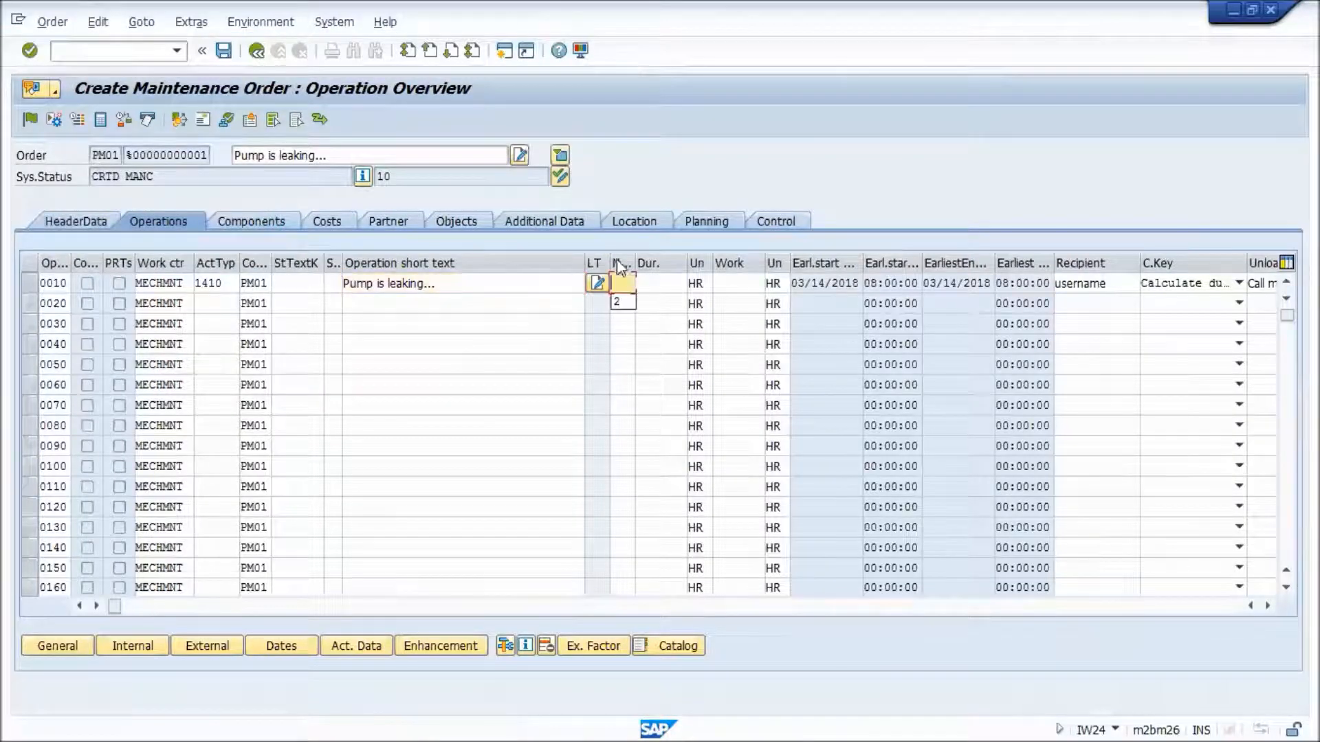
{"action": "type", "text": "2"}
{"action": "left_click", "coordinate": [670, 283]}
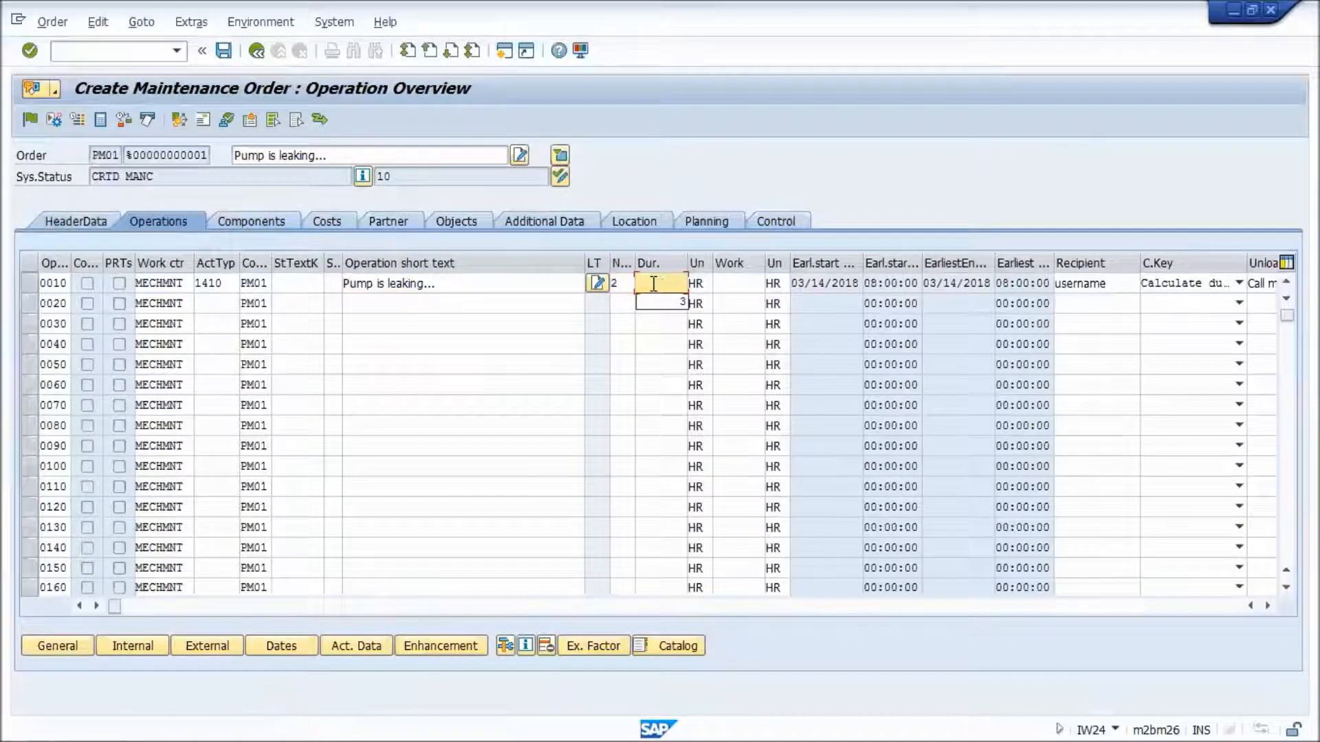
{"action": "type", "text": "4"}
{"action": "key", "text": "Return"}
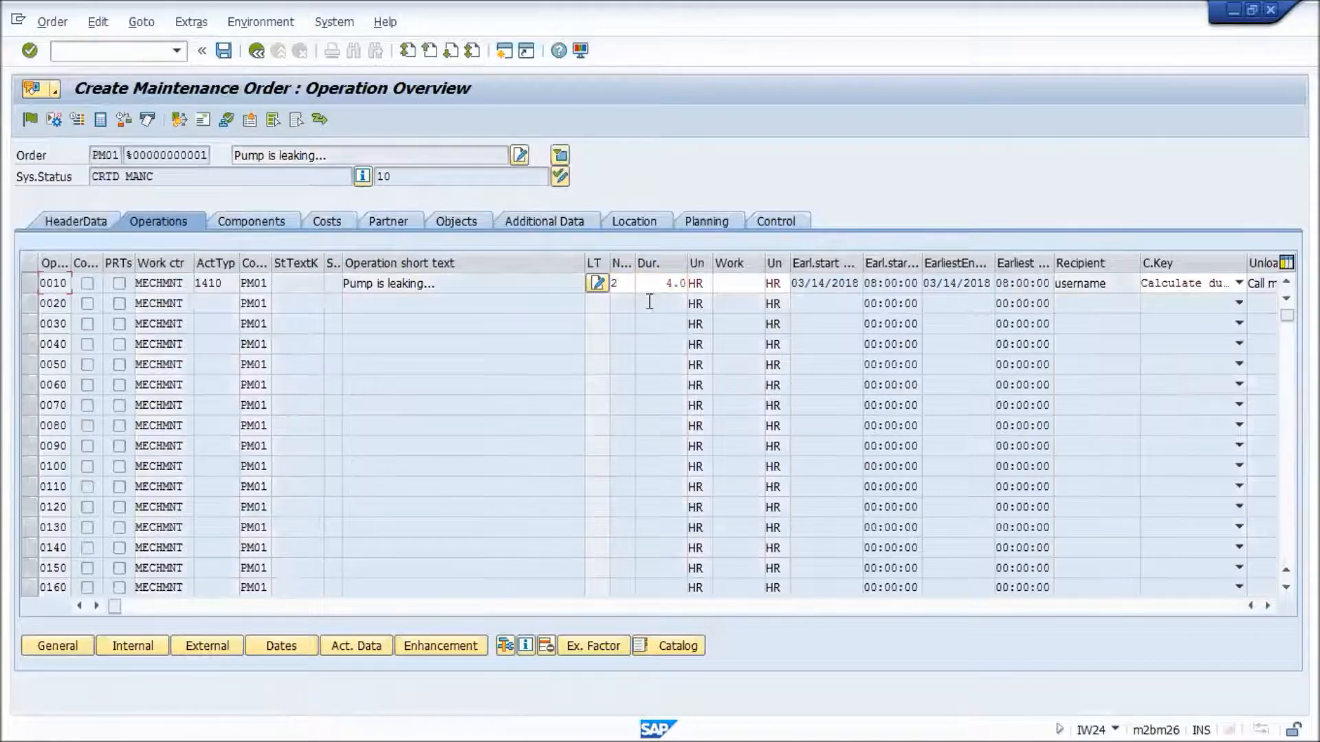
{"action": "left_click", "coordinate": [1237, 284]}
{"action": "left_click", "coordinate": [1134, 332]}
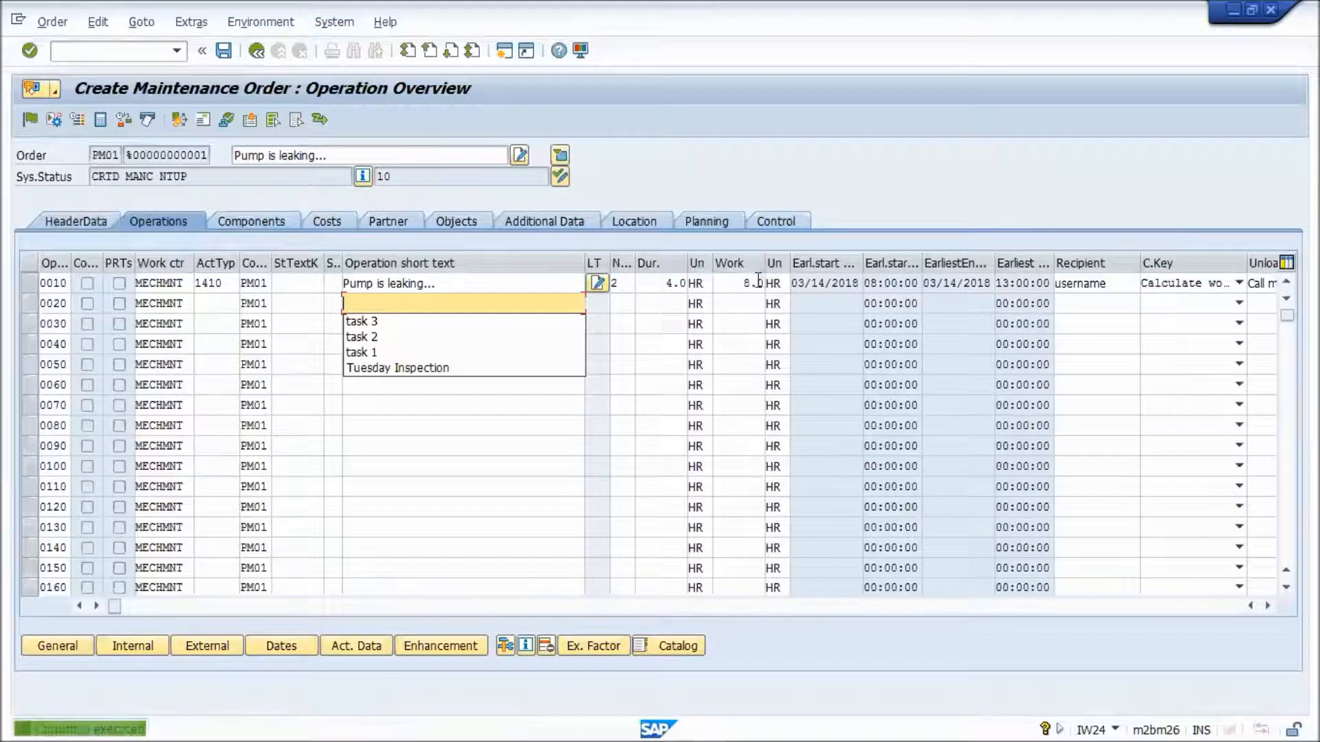
{"action": "left_click", "coordinate": [665, 281]}
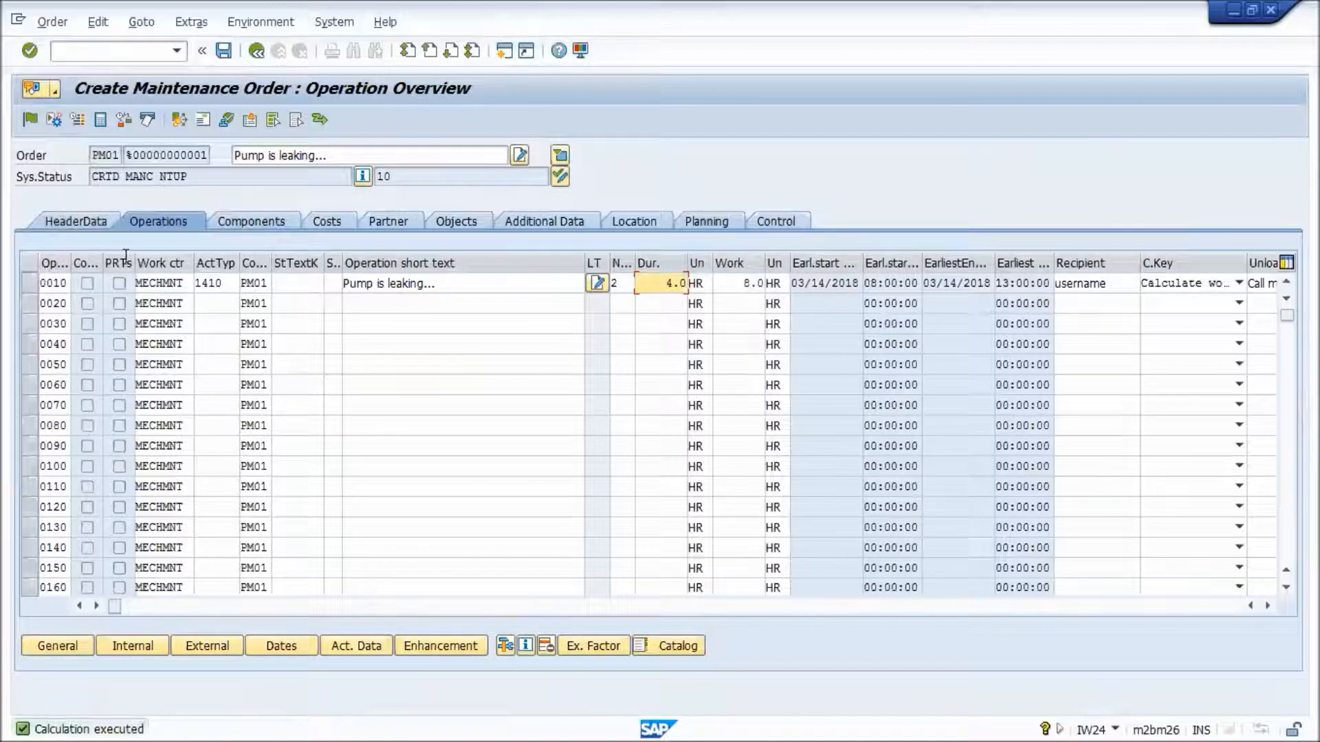
Add NAV-001012, SRM-00208-HD1000 and DPC2010 from assembly 2057 in the equipment's structure list as order components.
{"action": "left_click", "coordinate": [248, 220]}
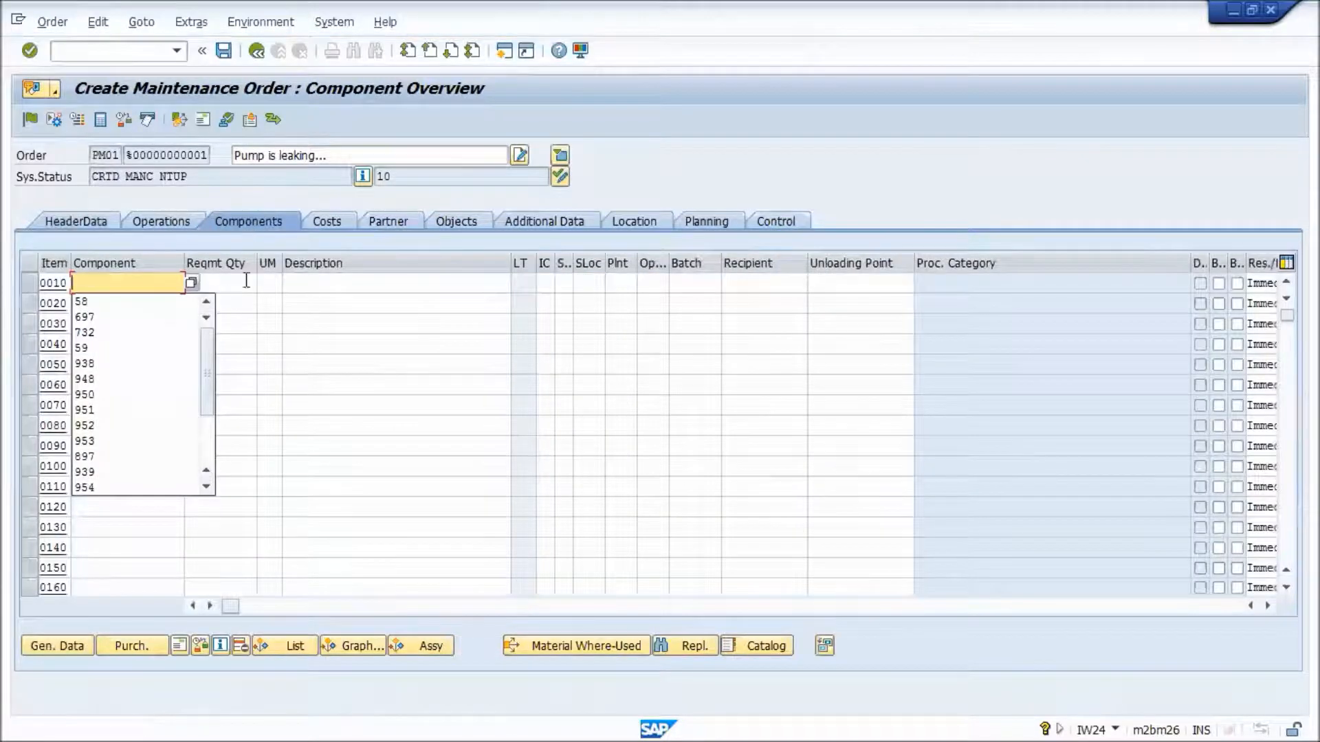
{"action": "left_click", "coordinate": [292, 285]}
{"action": "left_click", "coordinate": [104, 284]}
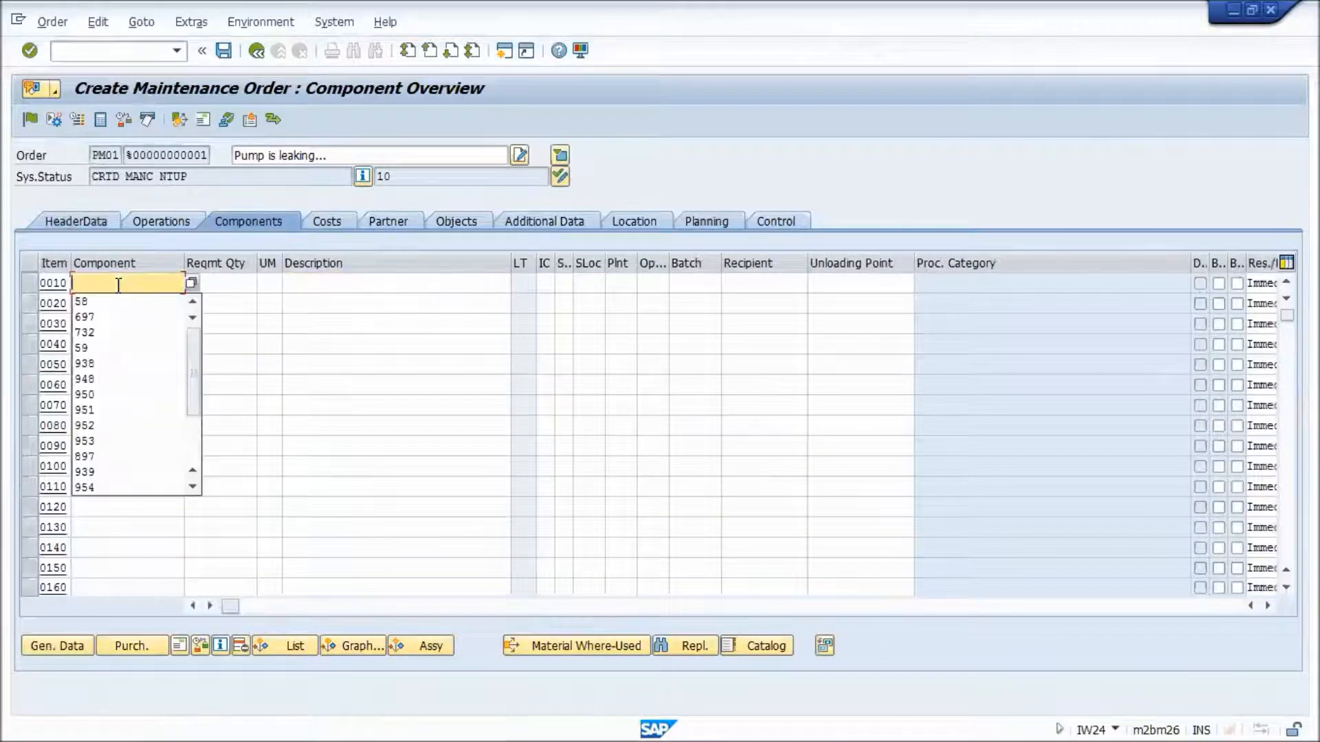
{"action": "left_click", "coordinate": [223, 280]}
{"action": "left_click", "coordinate": [160, 281]}
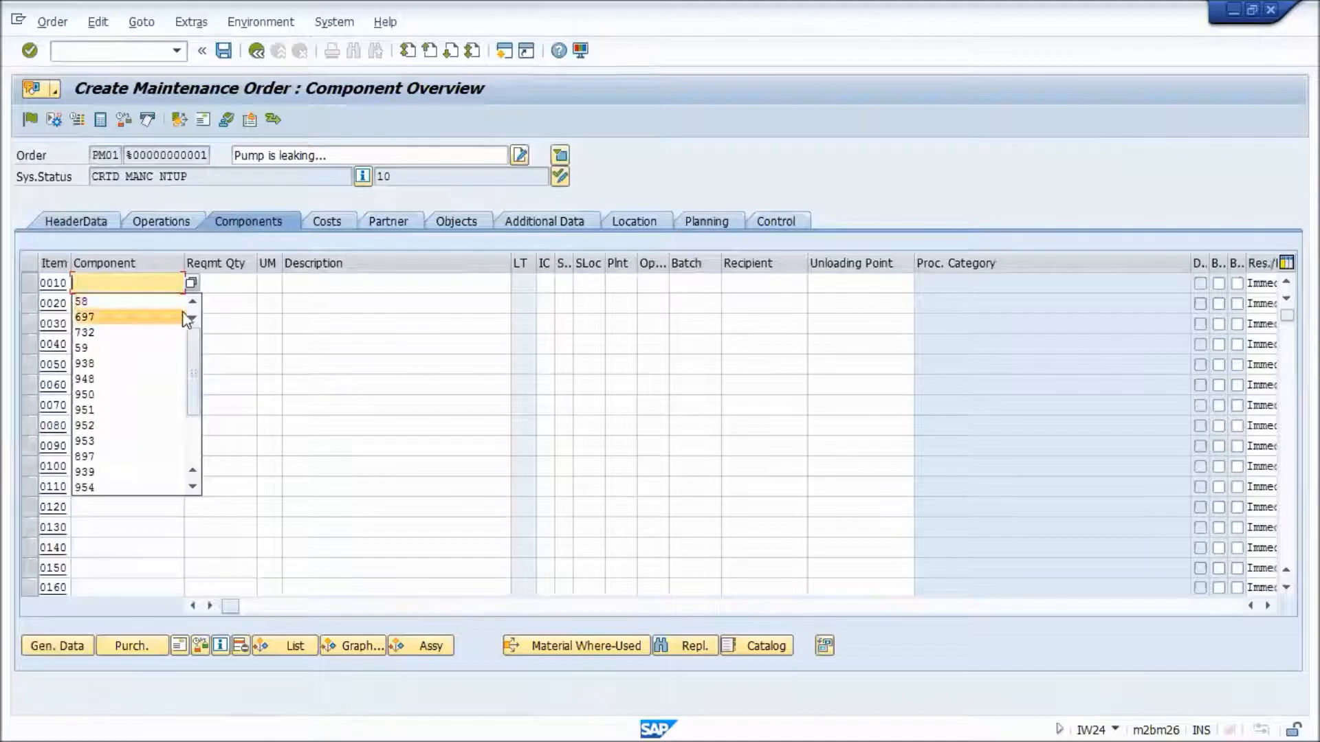
{"action": "left_click", "coordinate": [222, 281]}
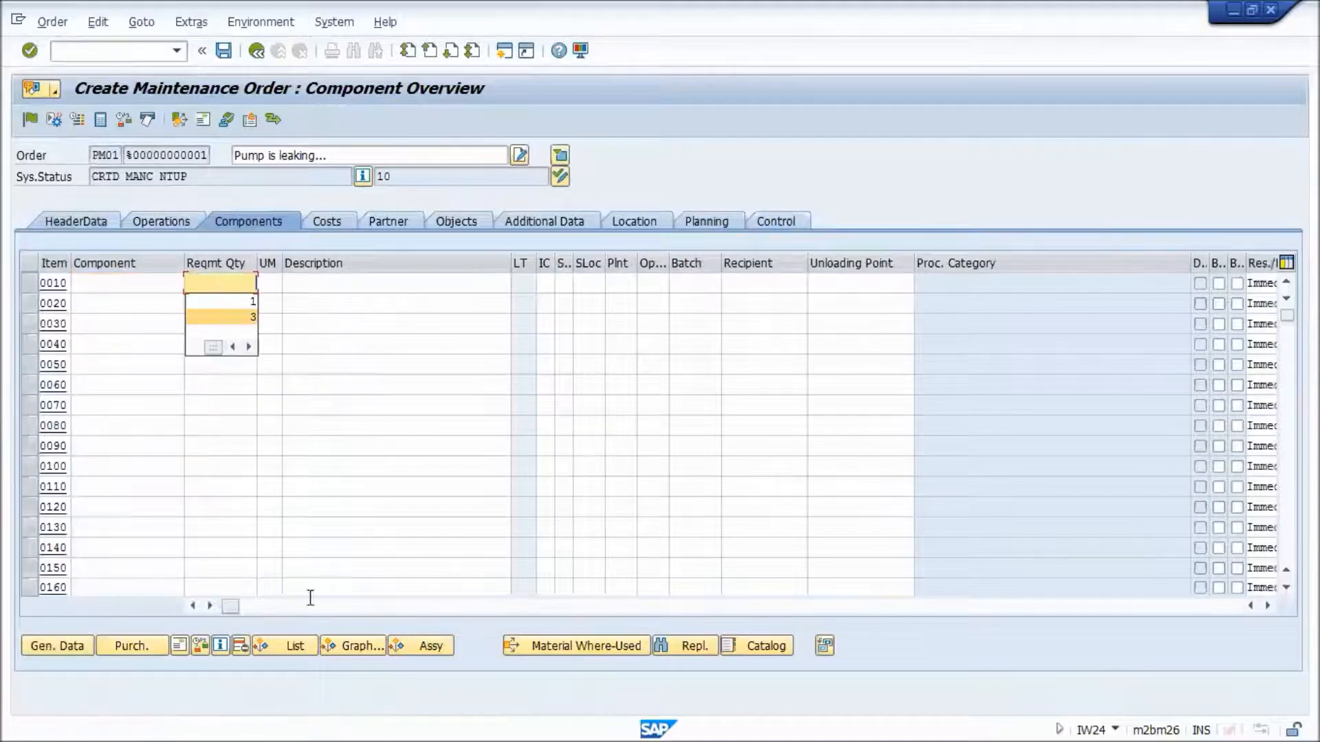
{"action": "left_click", "coordinate": [280, 646]}
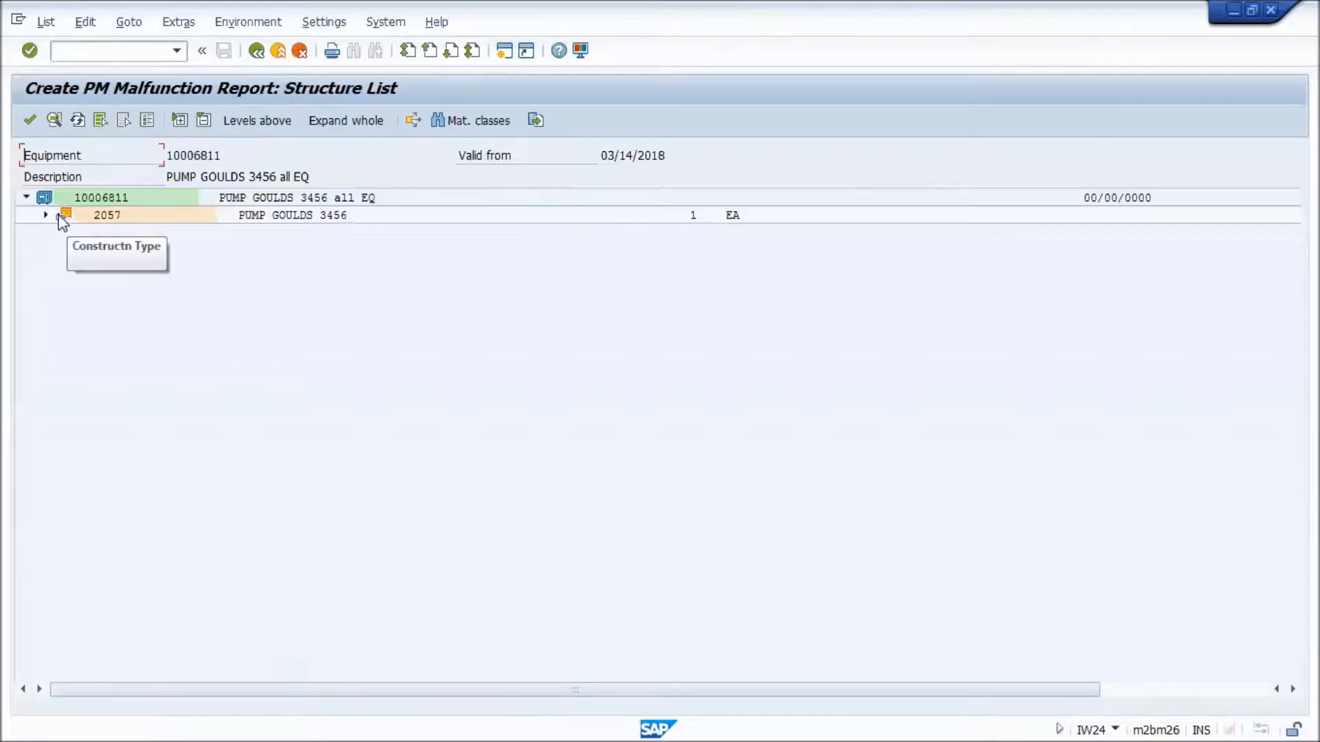
{"action": "left_click", "coordinate": [46, 214]}
{"action": "left_click", "coordinate": [147, 269]}
{"action": "left_click", "coordinate": [186, 407], "text": "ctrl"}
{"action": "left_click", "coordinate": [193, 355], "text": "ctrl"}
{"action": "left_click", "coordinate": [31, 120]}
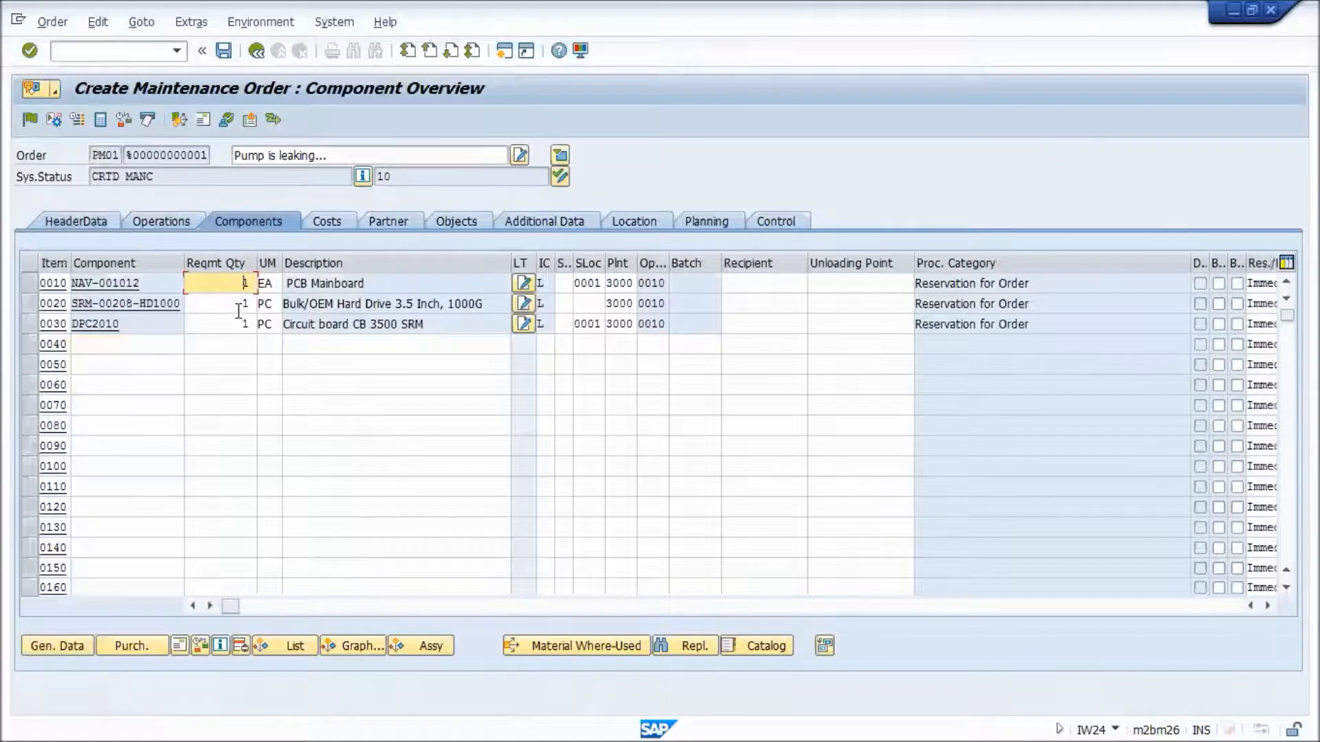
Set the requirement quantity of component SRM-00208-HD1000 to 3.
{"action": "left_click", "coordinate": [246, 309]}
{"action": "type", "text": "3"}
{"action": "left_click", "coordinate": [316, 301]}
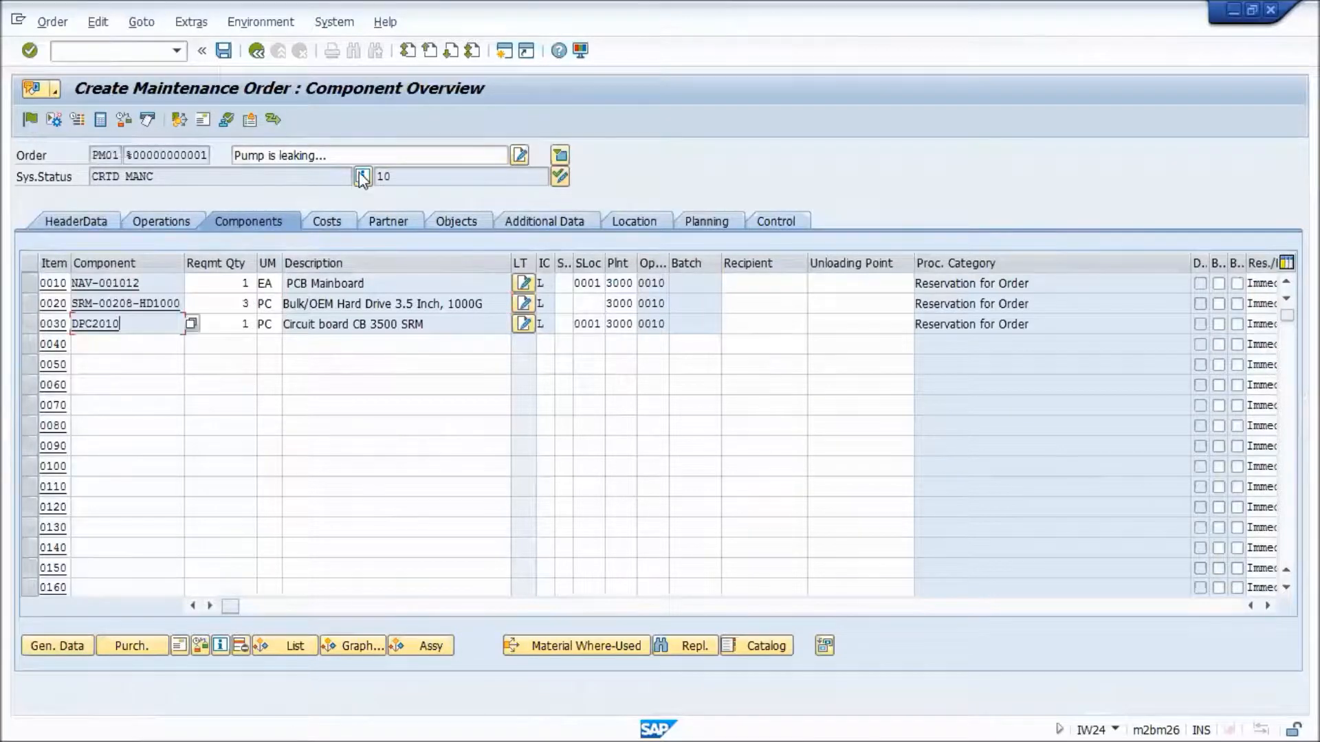
Change the order's user status to 30, Planned ready to Schedule.
{"action": "left_click", "coordinate": [361, 177]}
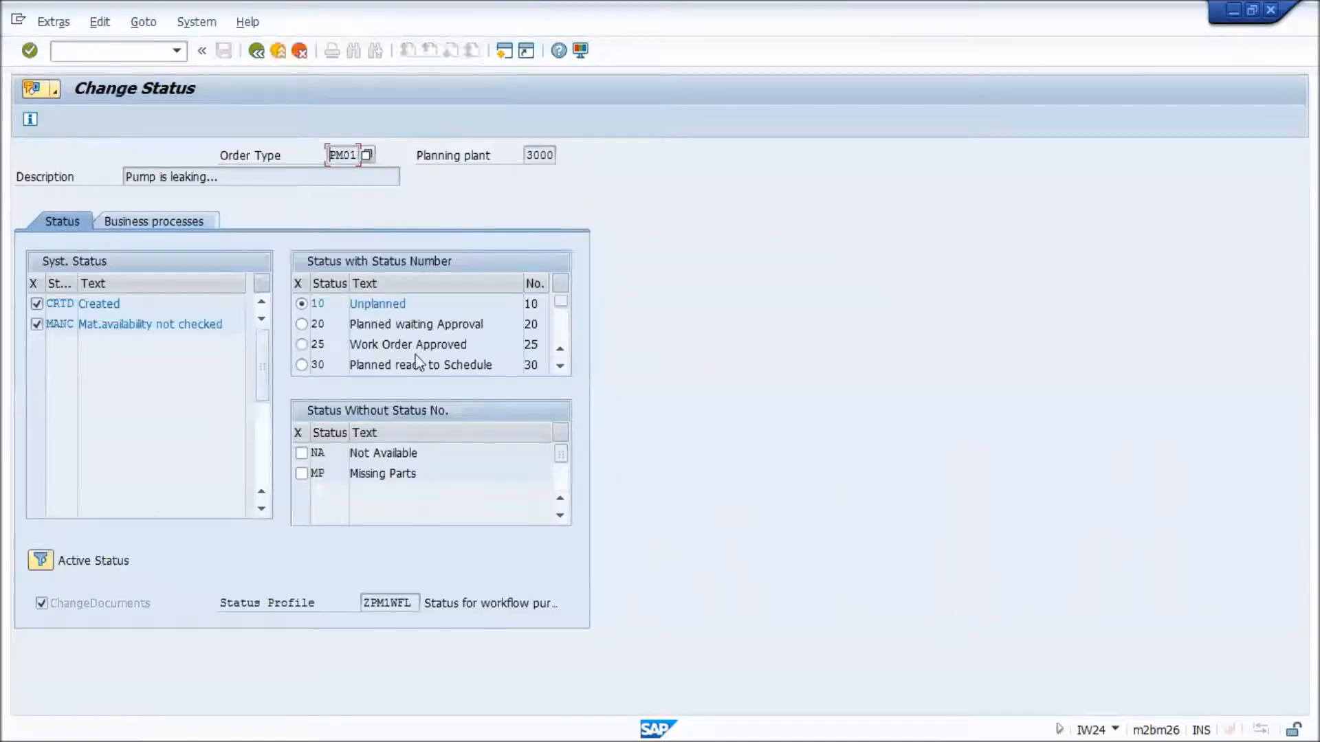
{"action": "left_click", "coordinate": [301, 365]}
{"action": "left_click", "coordinate": [256, 50]}
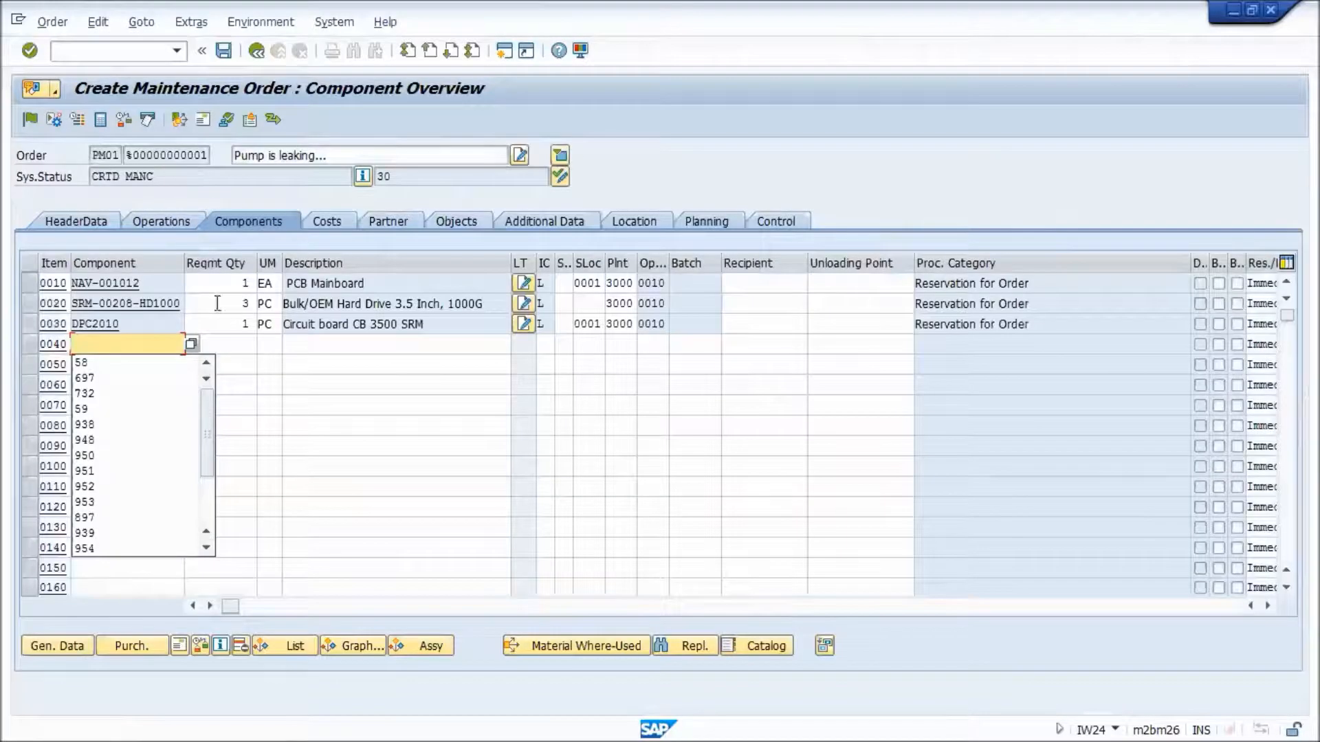
Release and save the maintenance order, and leave the functional location structure list for the SAP Easy Access start screen.
{"action": "left_click", "coordinate": [27, 123]}
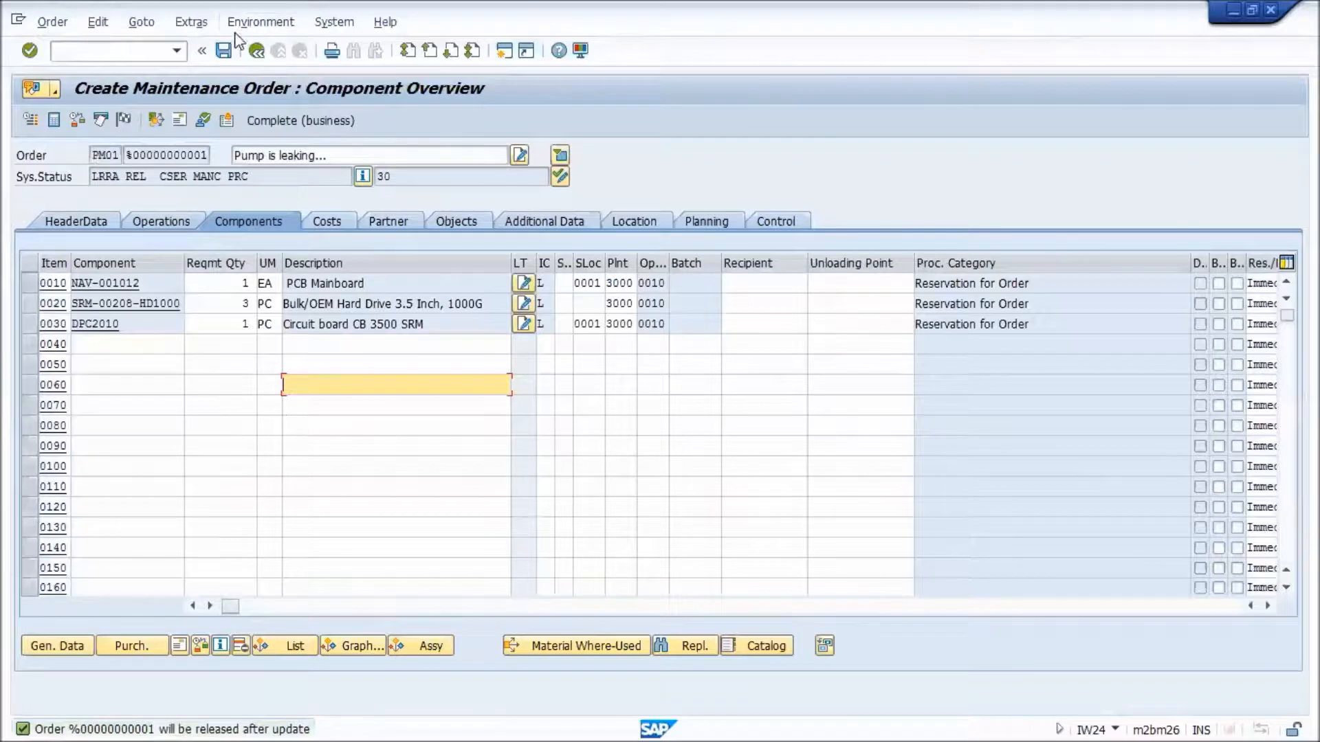
{"action": "left_click", "coordinate": [223, 51]}
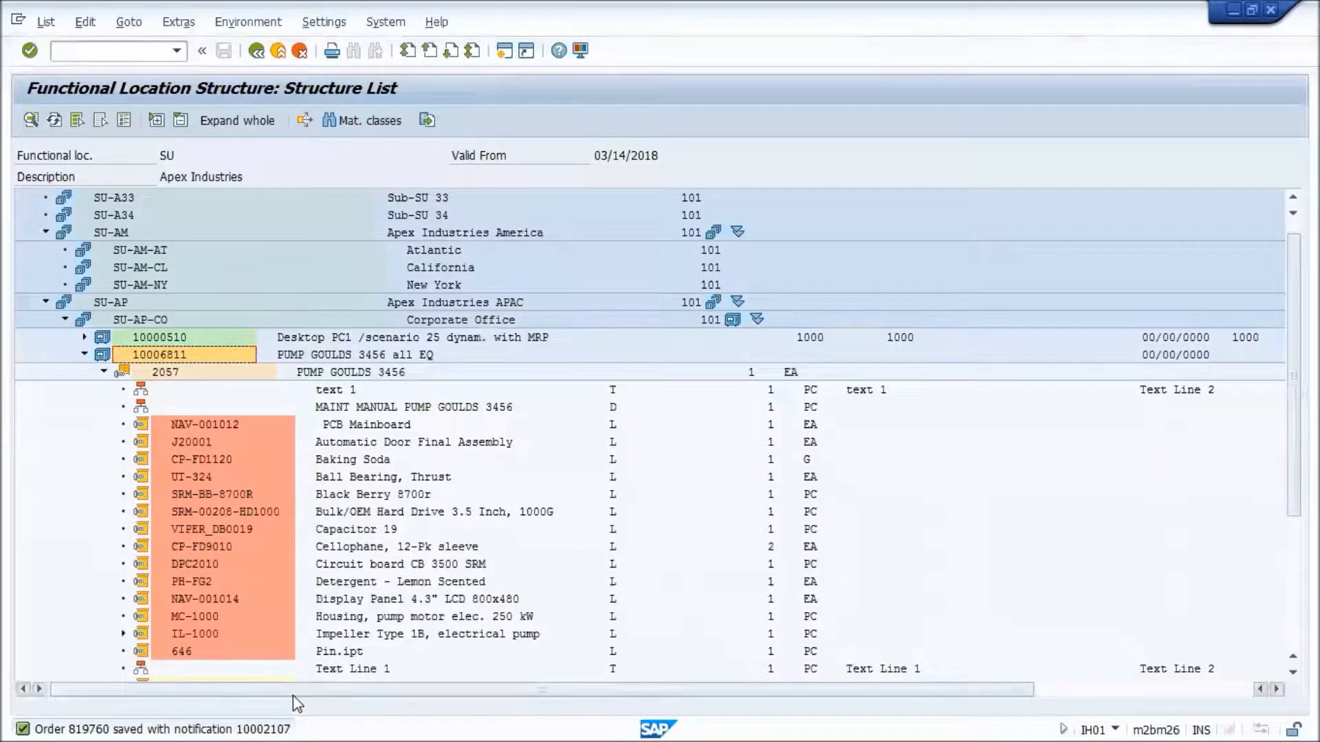
{"action": "left_click", "coordinate": [257, 51]}
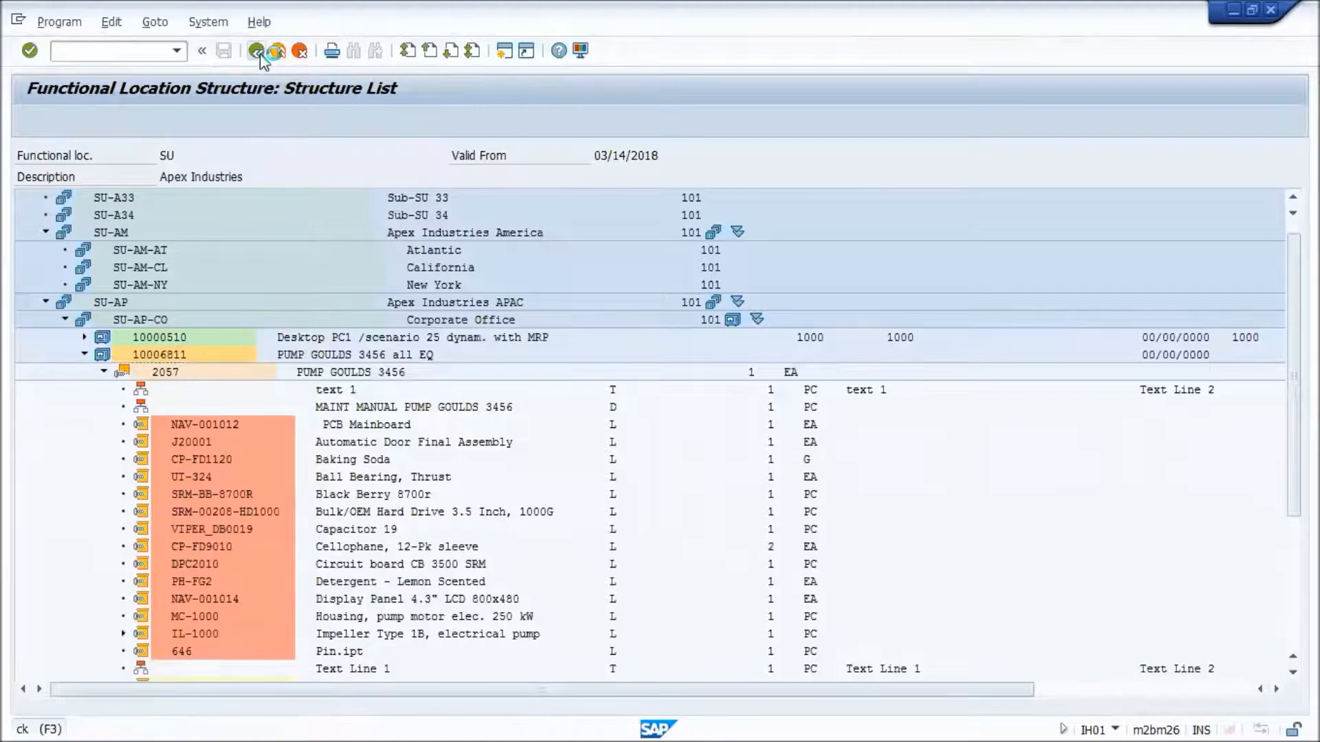
{"action": "left_click", "coordinate": [257, 51]}
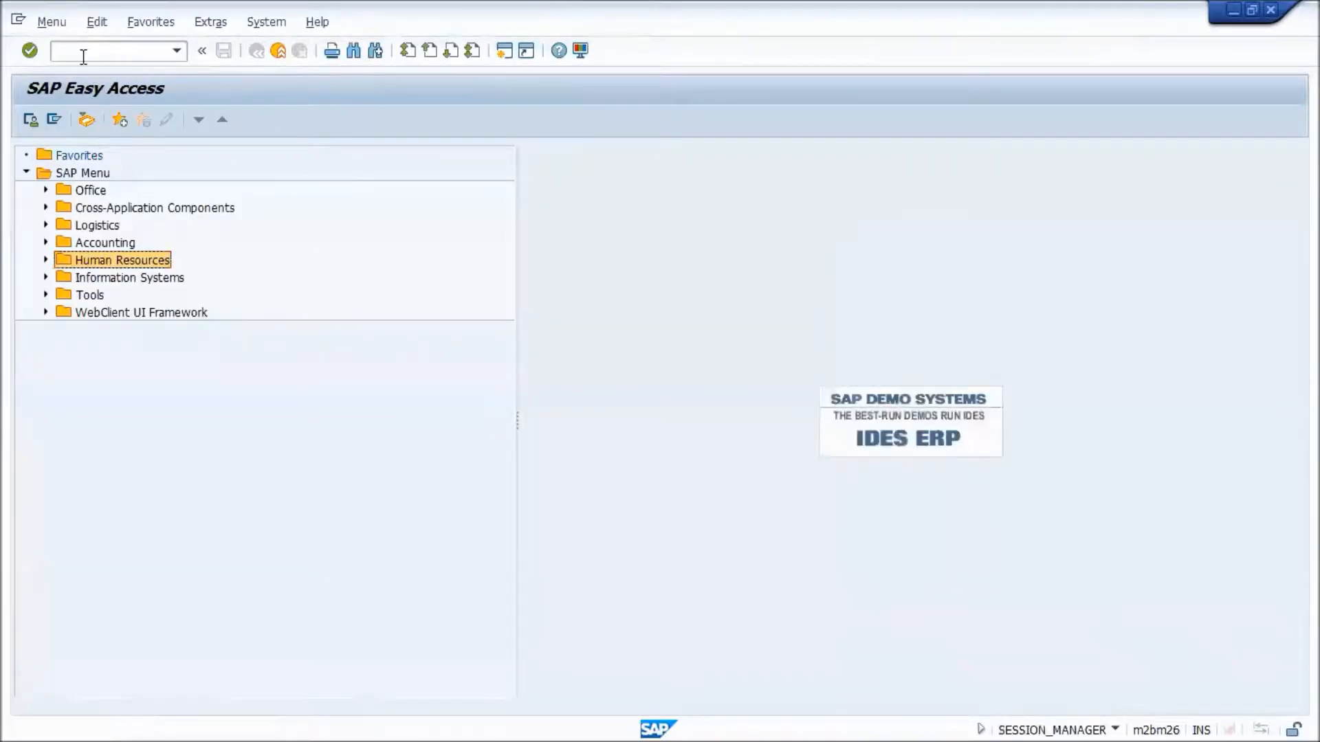
Expand the SAP menu through Logistics, Plant Maintenance and Maintenance Processing to the Notification transactions.
{"action": "left_click", "coordinate": [45, 226]}
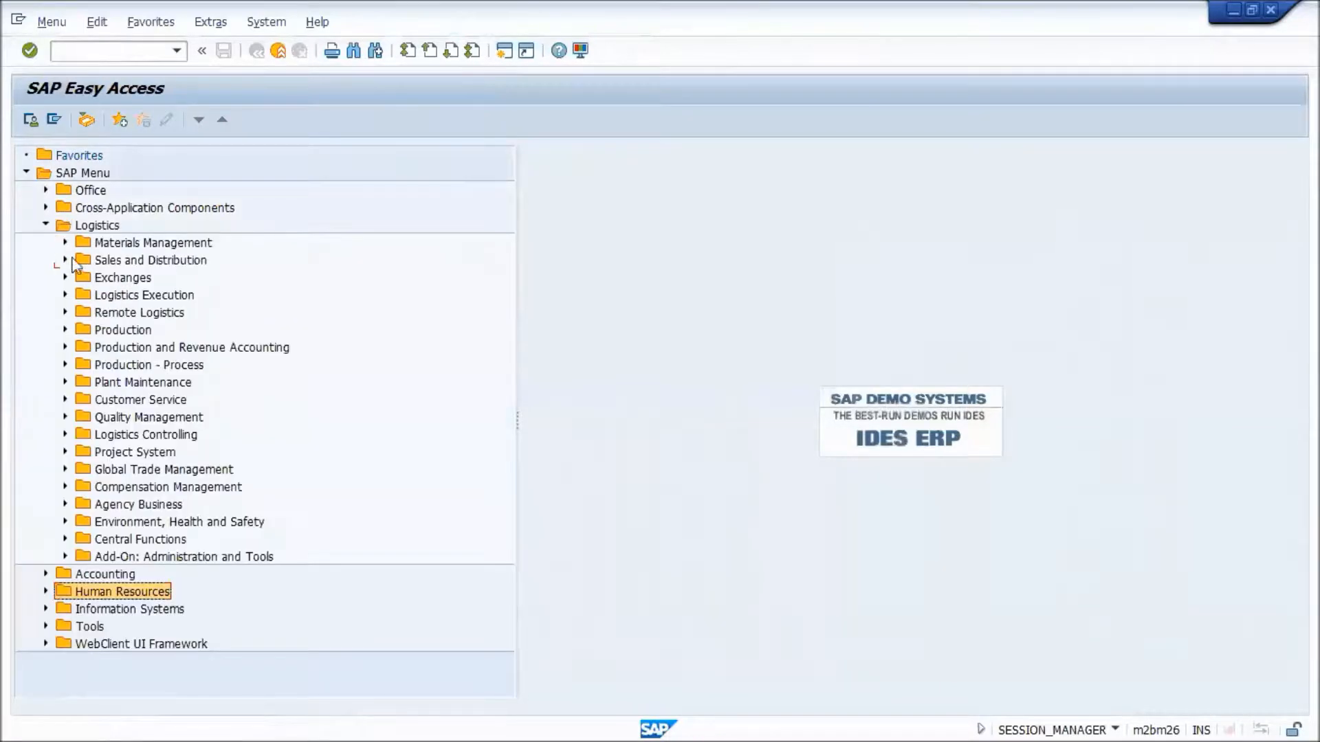
{"action": "left_click", "coordinate": [65, 382]}
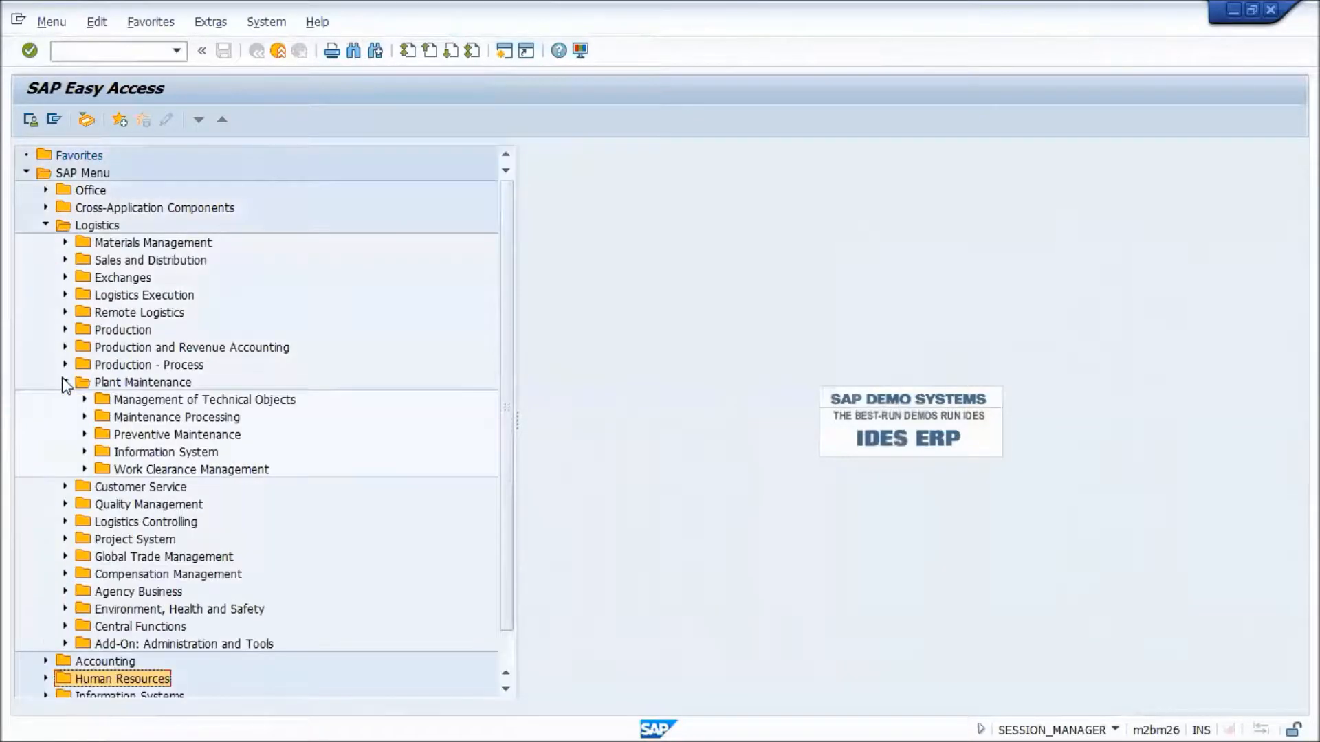
{"action": "left_click", "coordinate": [84, 417]}
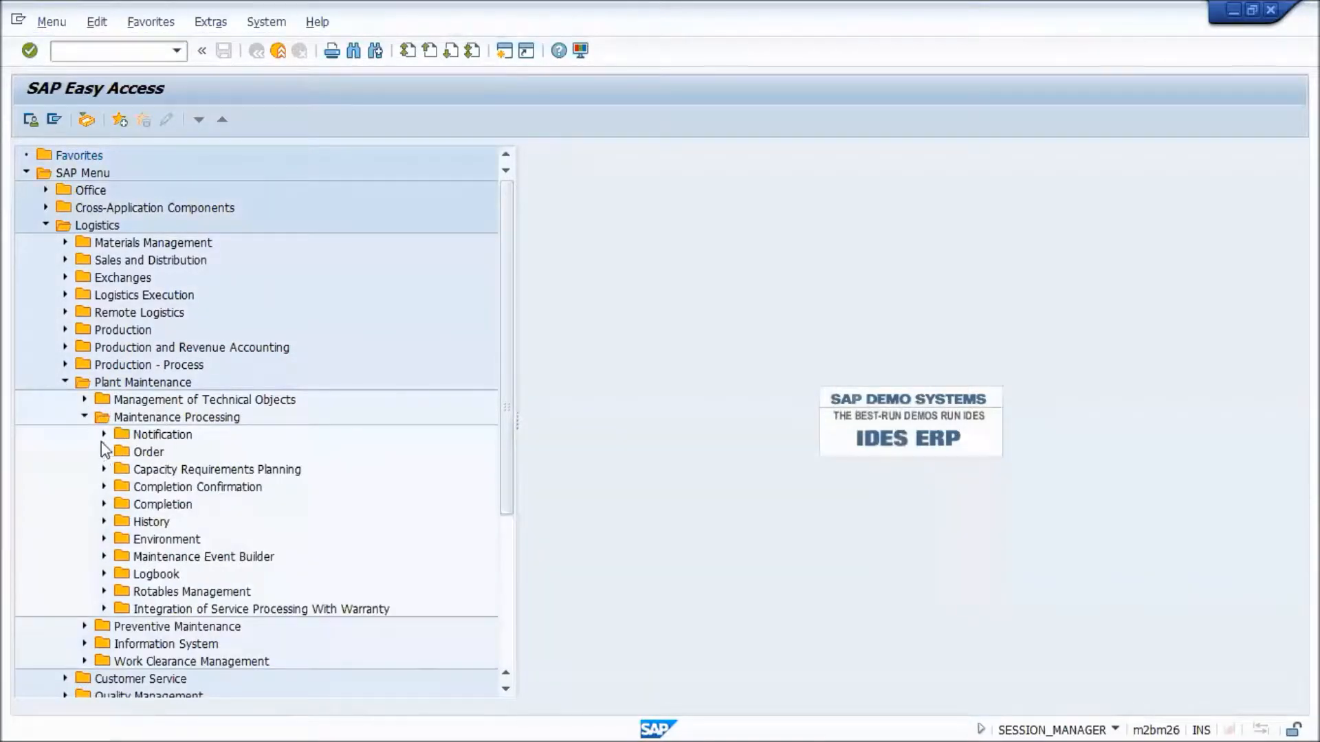
{"action": "left_click", "coordinate": [104, 434]}
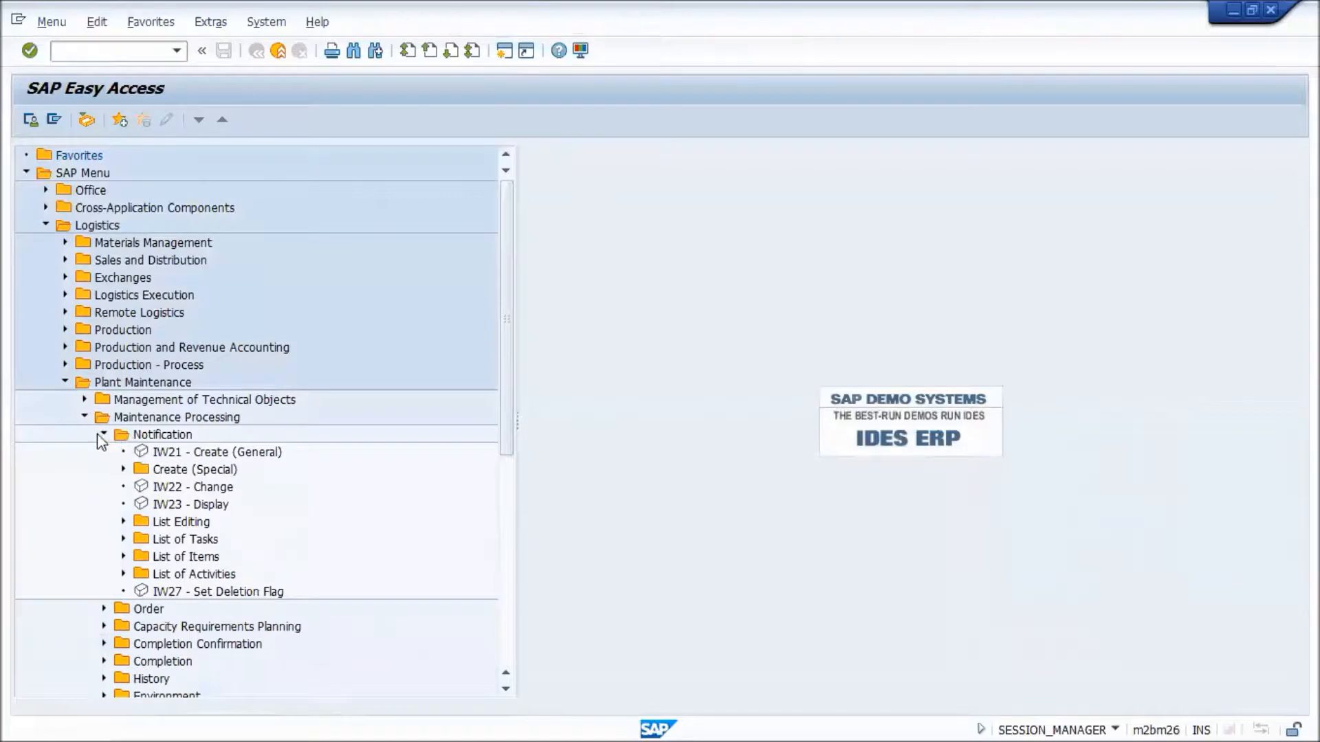
Collapse Maintenance Processing, expand Management of Technical Objects to Functional Location, and select the IH01 - Structural Display transaction.
{"action": "left_click", "coordinate": [100, 434]}
{"action": "left_click", "coordinate": [85, 417]}
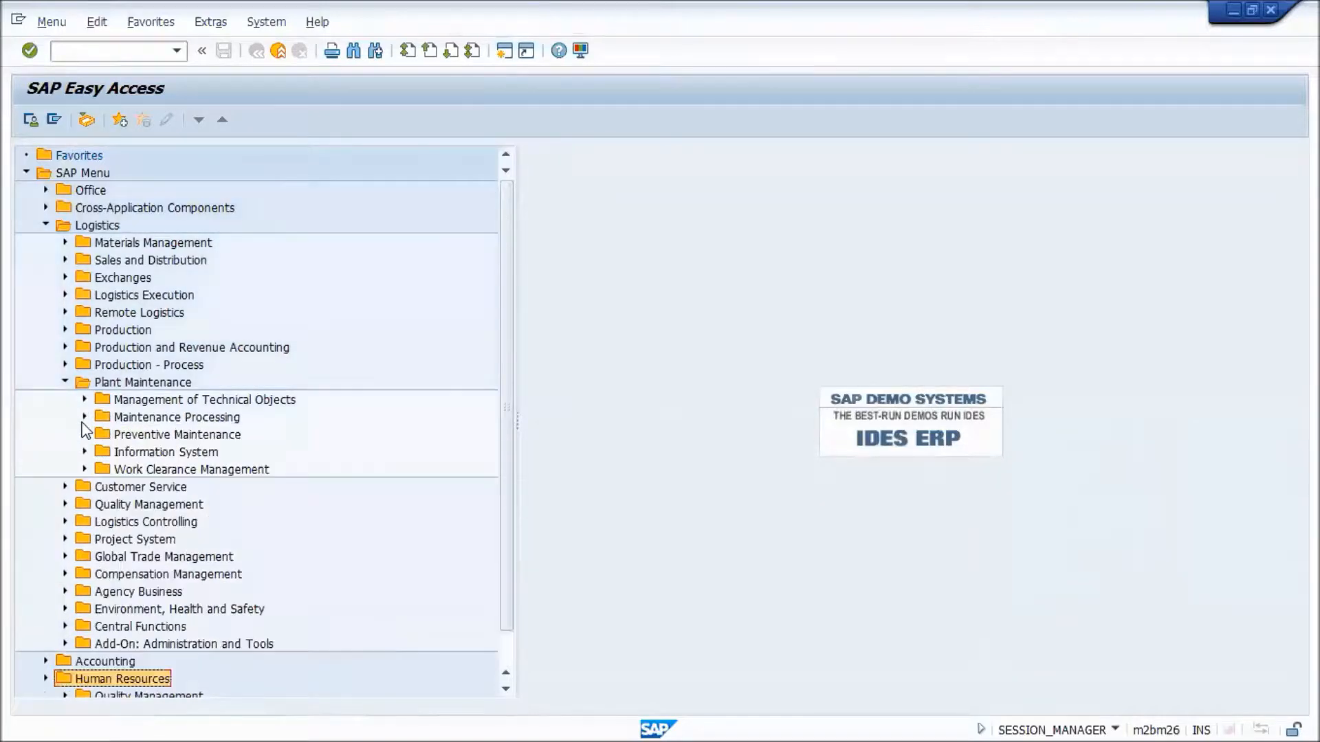
{"action": "left_click", "coordinate": [85, 399]}
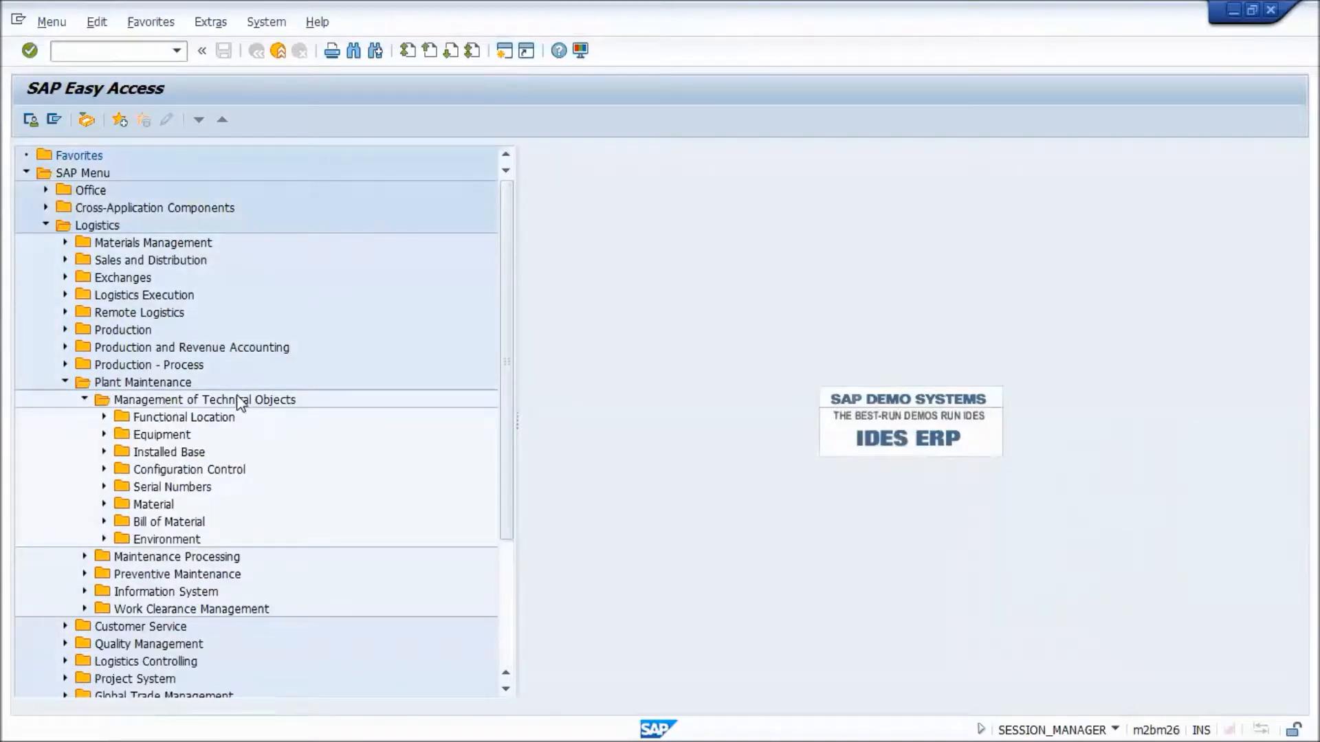
{"action": "left_click", "coordinate": [104, 417]}
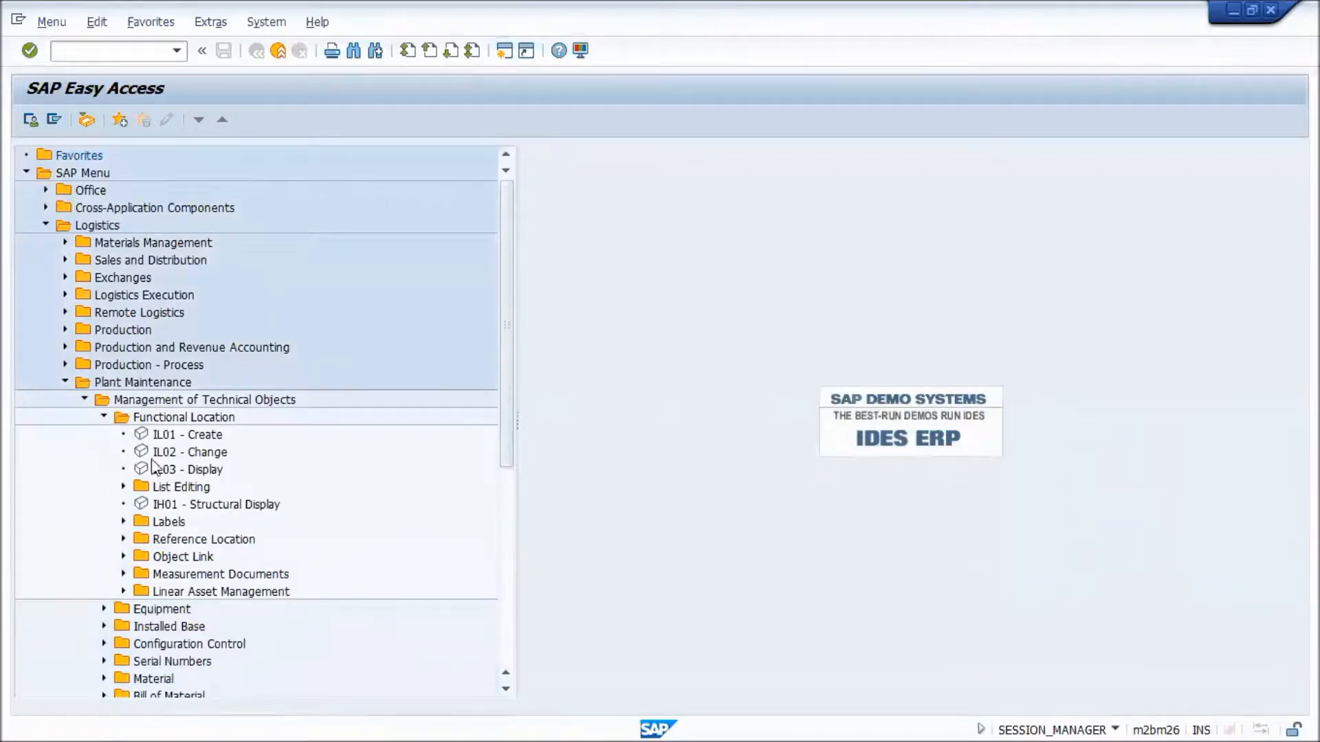
{"action": "left_click", "coordinate": [266, 505]}
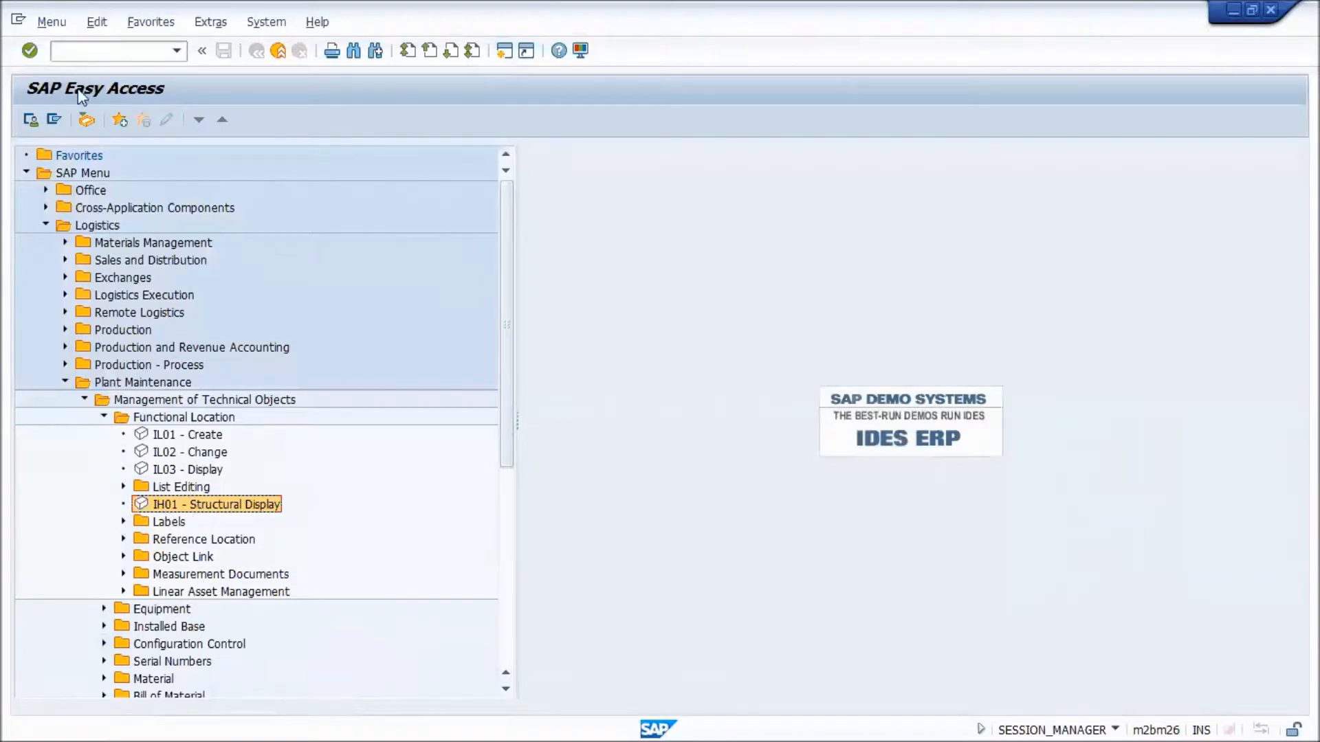
Upload the favorites from the desktop file faves Mar 2018.txt into the Favorites folder, allowing access to the file.
{"action": "left_click", "coordinate": [73, 155]}
{"action": "left_click", "coordinate": [151, 21]}
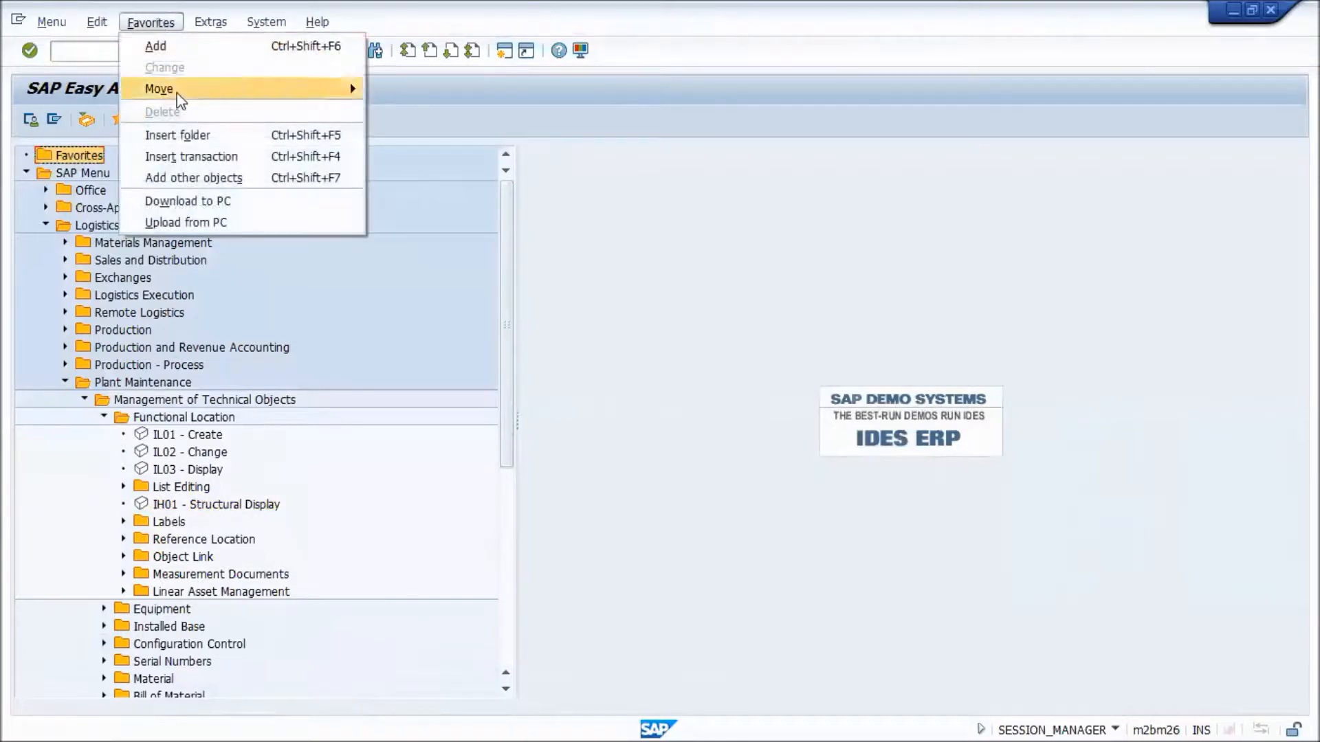
{"action": "left_click", "coordinate": [198, 227]}
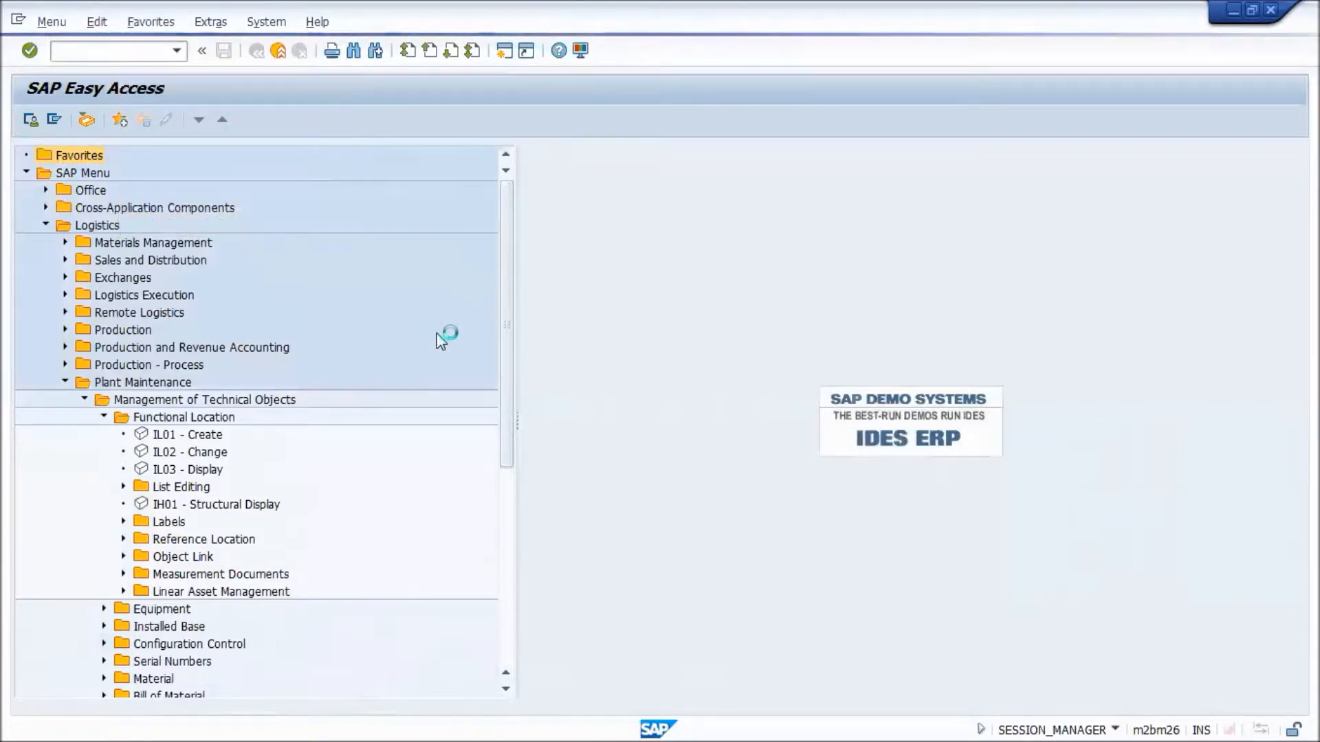
{"action": "left_click", "coordinate": [55, 181]}
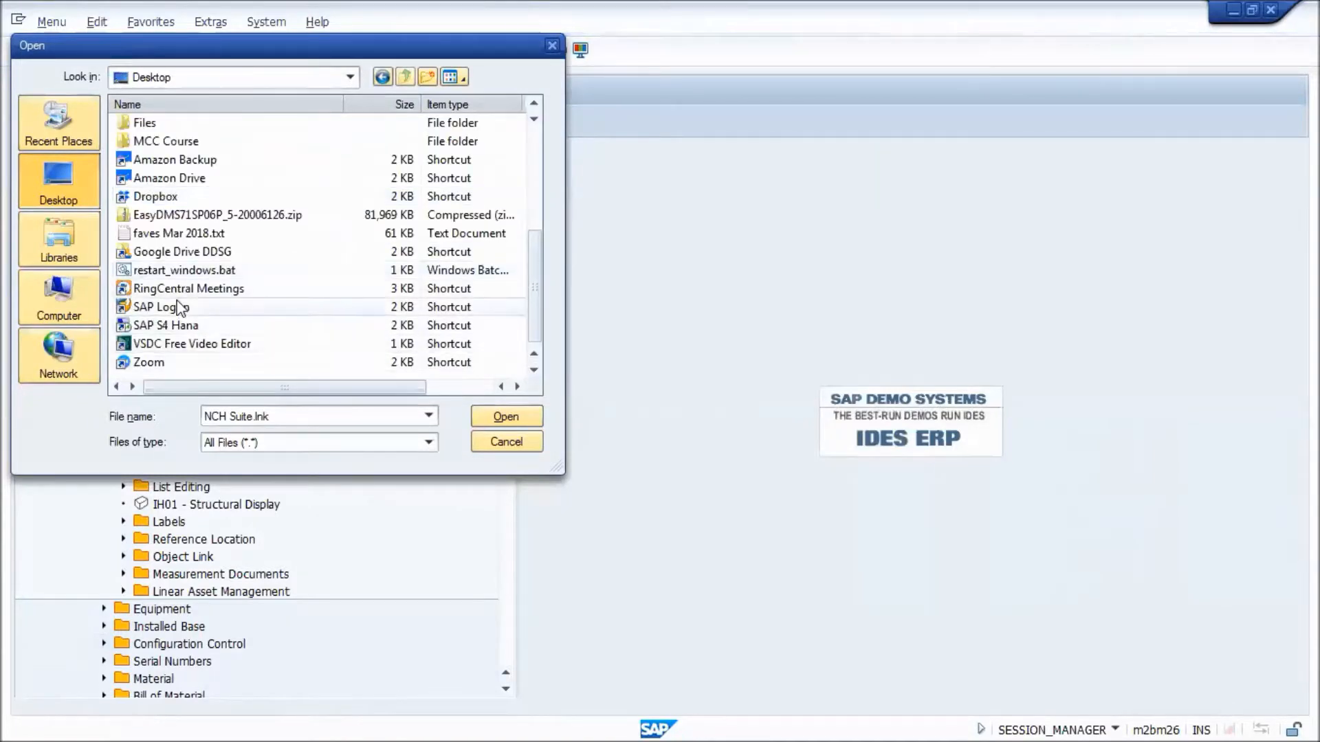
{"action": "left_click", "coordinate": [225, 237]}
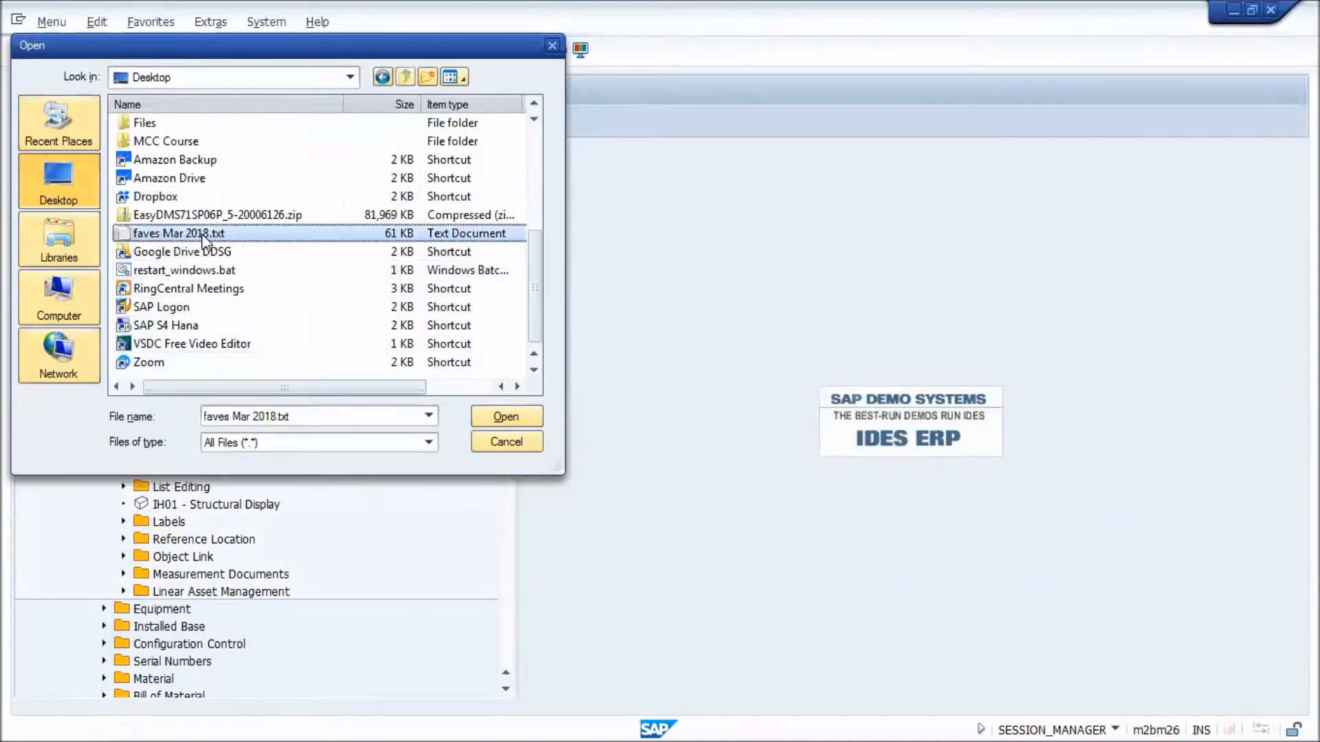
{"action": "double_click", "coordinate": [208, 238]}
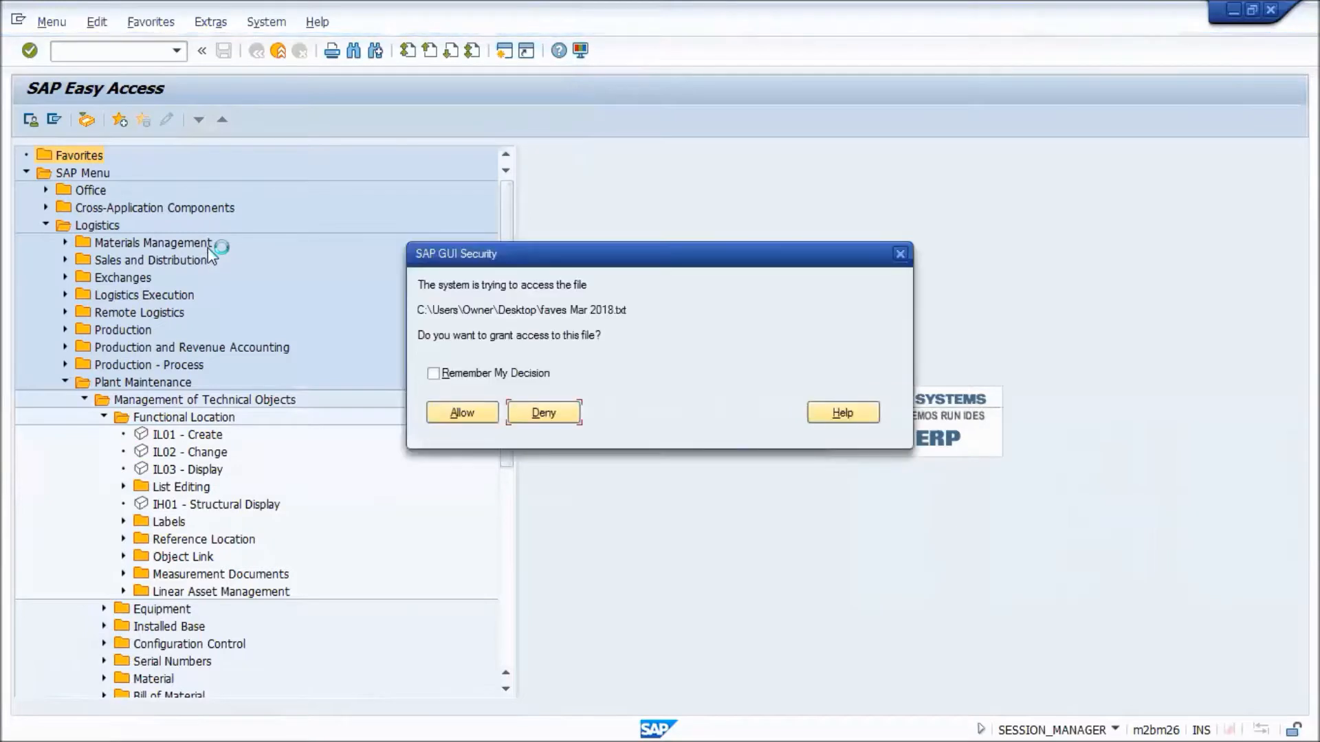
{"action": "left_click", "coordinate": [481, 414]}
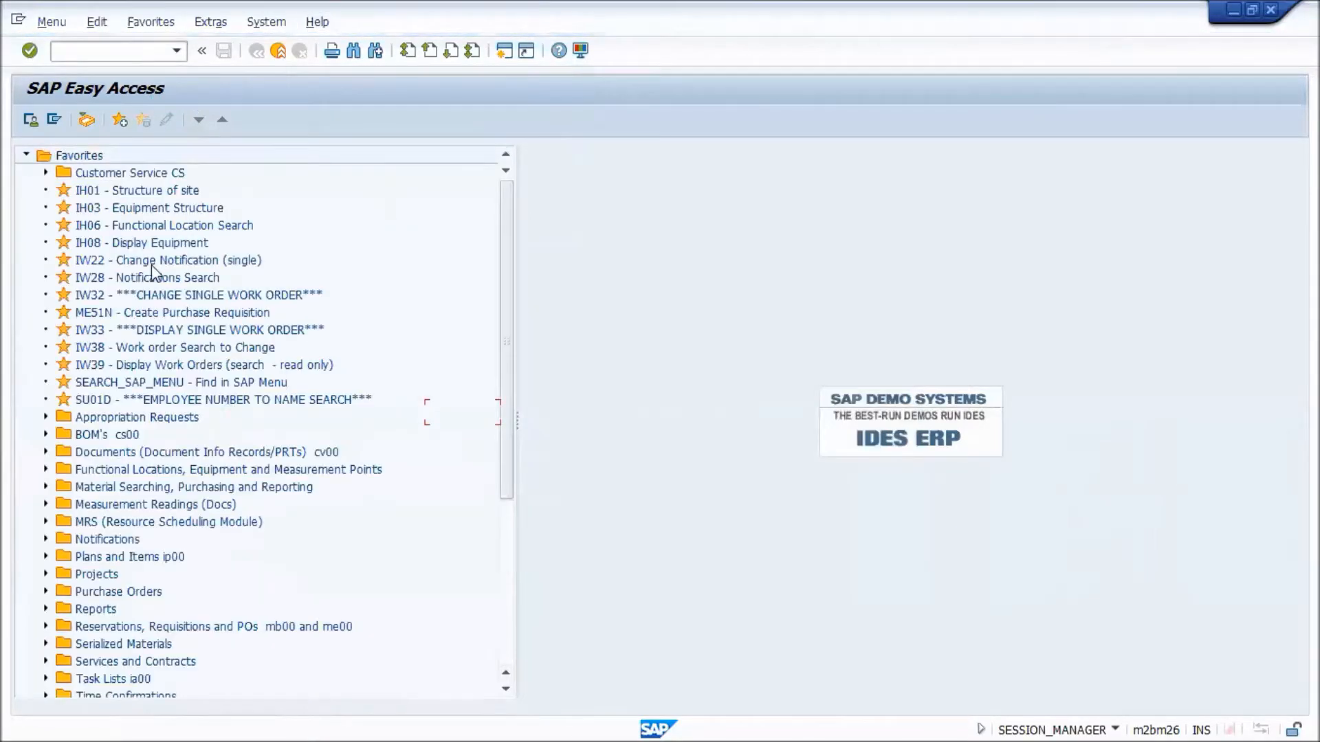
Move the IH01 - Structure of site favorite below IH03 - Equipment Structure, and review the transactions in the Reports favorites folder.
{"action": "left_click_drag", "start_coordinate": [117, 196], "coordinate": [116, 215]}
{"action": "scroll", "coordinate": [127, 435], "scroll_direction": "down", "scroll_amount": 4}
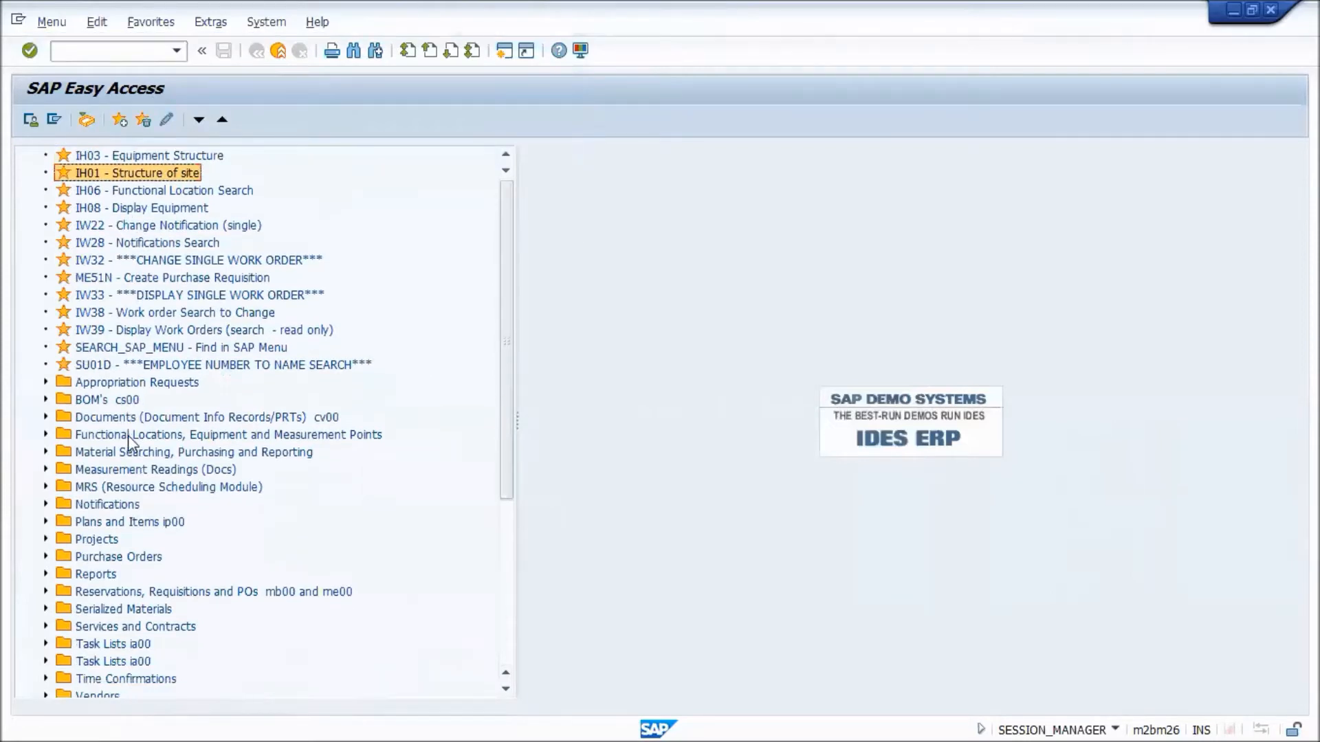
{"action": "scroll", "coordinate": [127, 435], "scroll_direction": "up", "scroll_amount": 1}
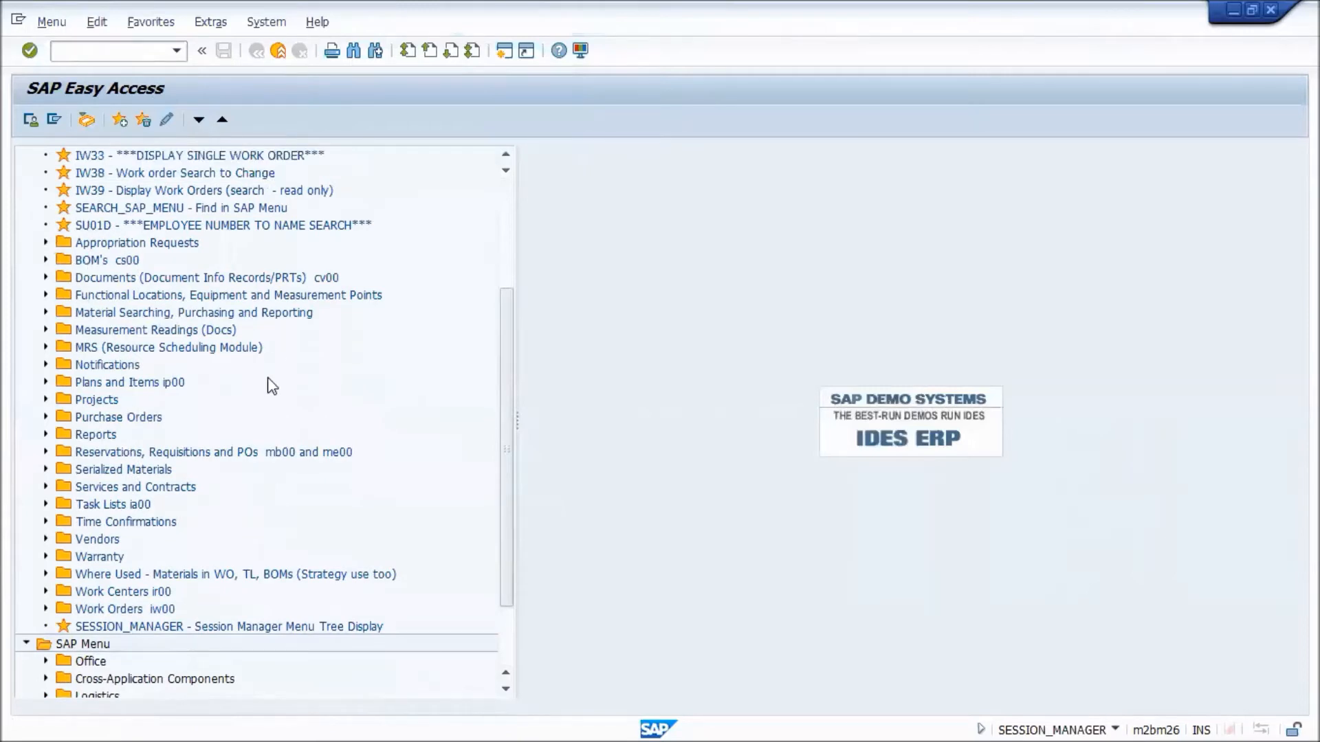
{"action": "left_click", "coordinate": [46, 434]}
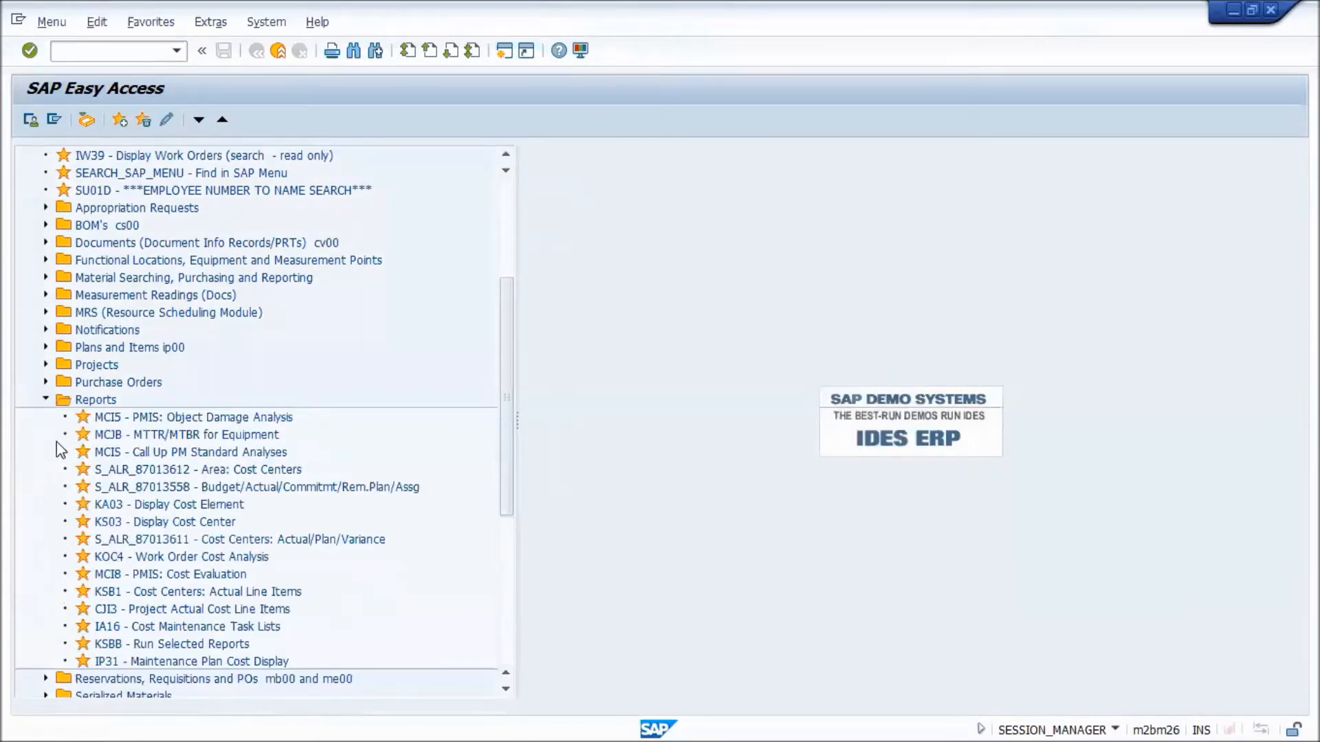
{"action": "left_click", "coordinate": [45, 401]}
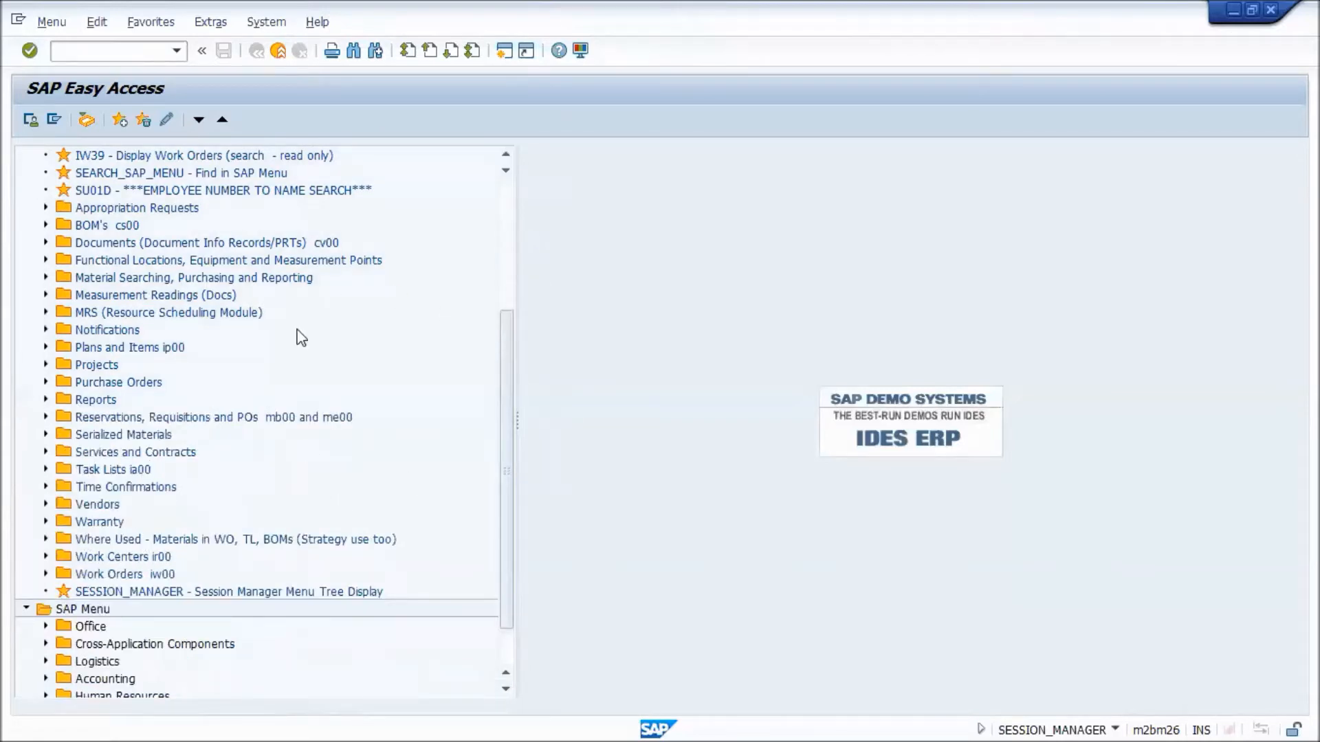
{"action": "left_click_drag", "start_coordinate": [508, 369], "coordinate": [510, 228]}
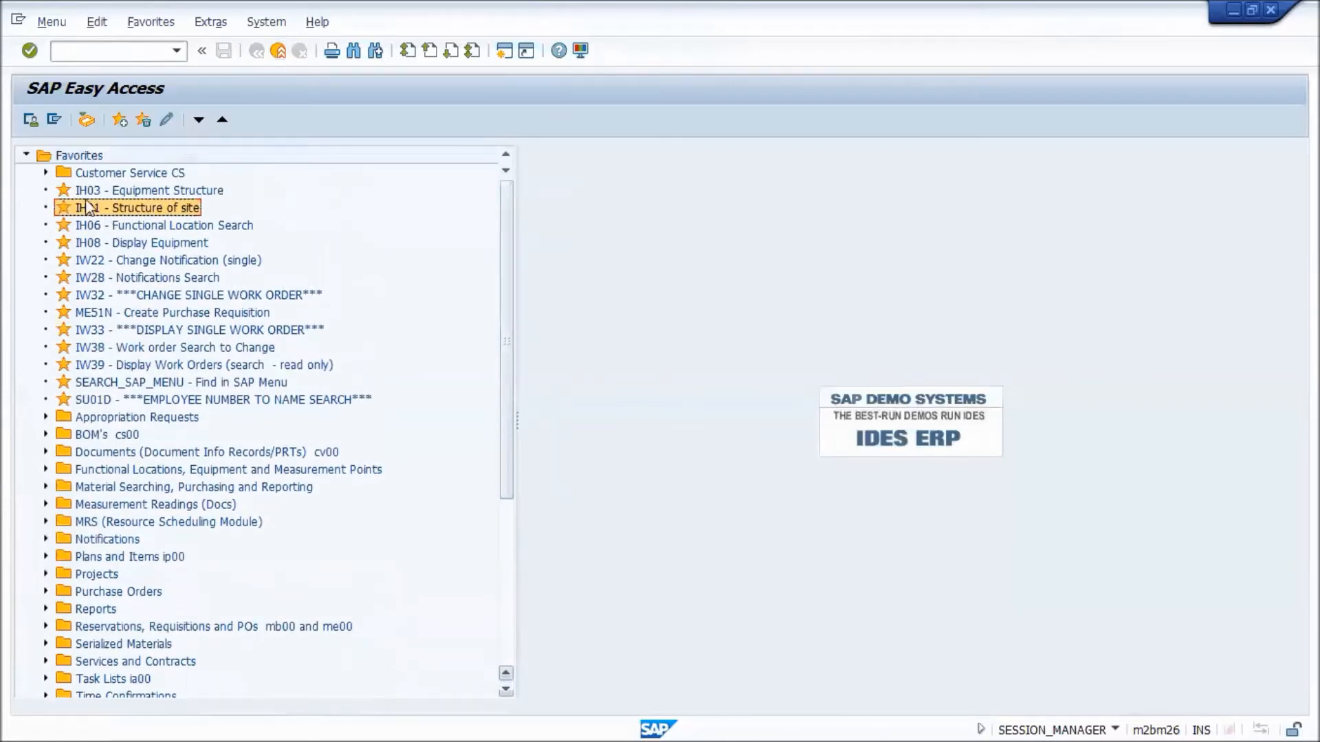
{"action": "left_click", "coordinate": [216, 264]}
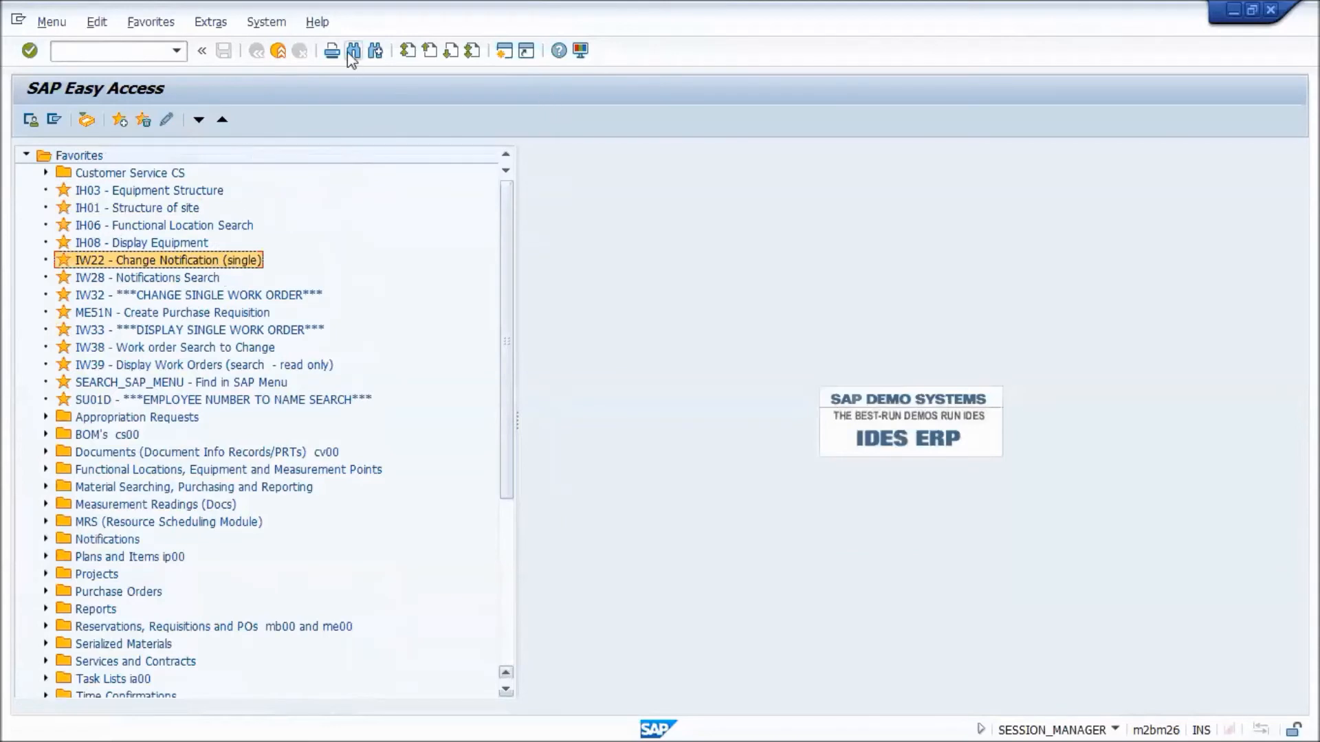
Log off from the SAP system and confirm leaving the session.
{"action": "left_click", "coordinate": [266, 23]}
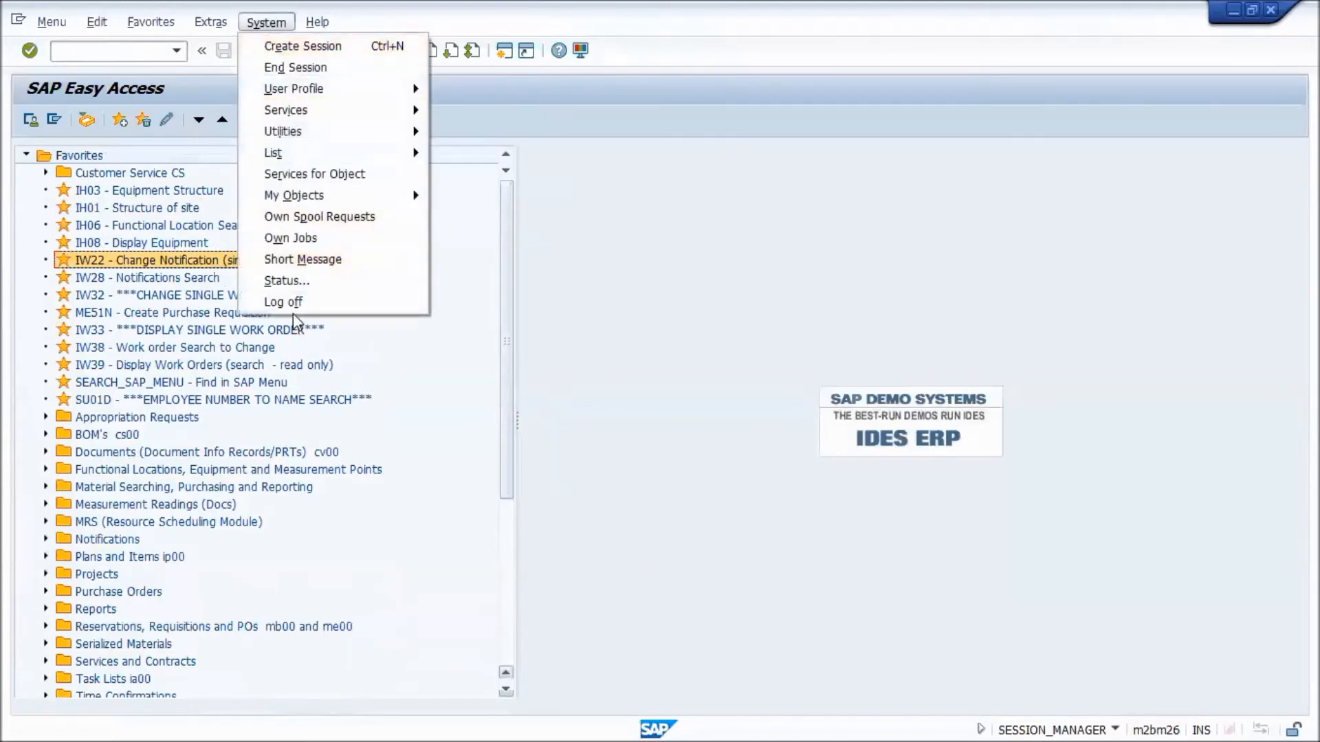
{"action": "left_click", "coordinate": [292, 302]}
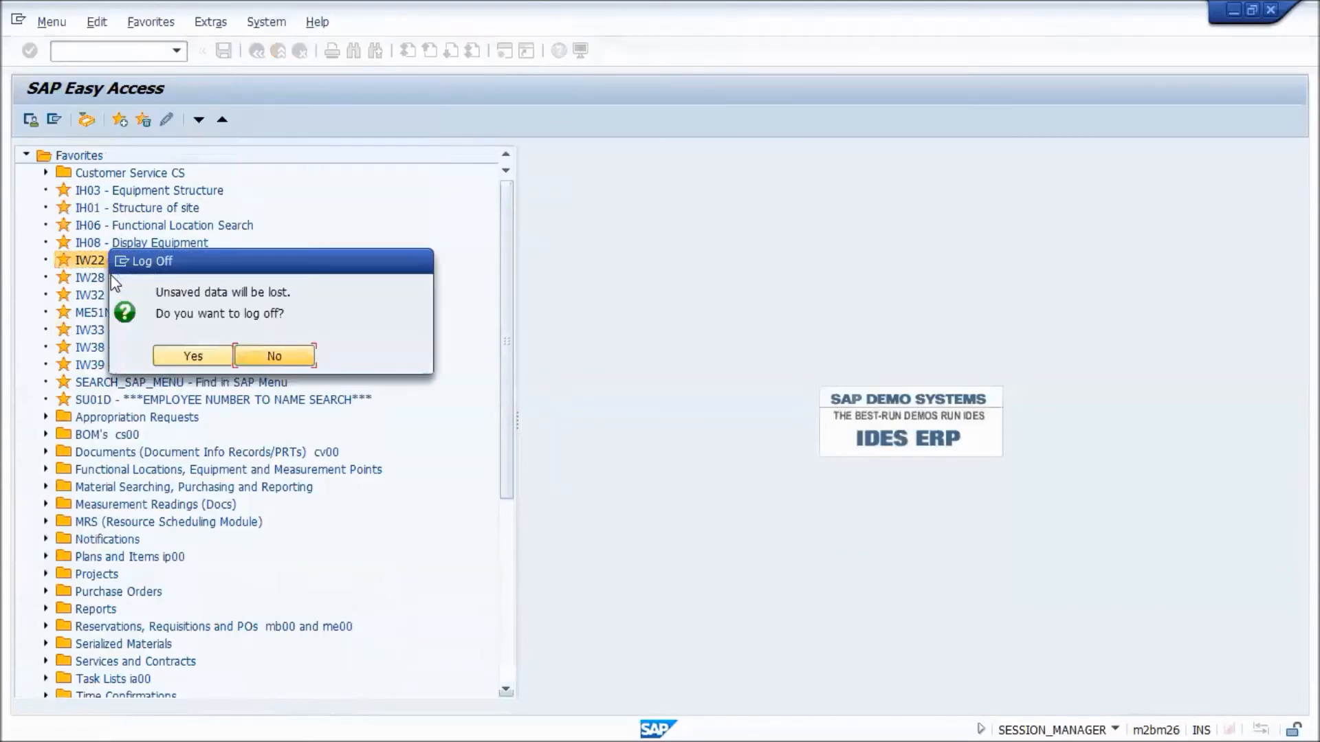
{"action": "left_click", "coordinate": [193, 356]}
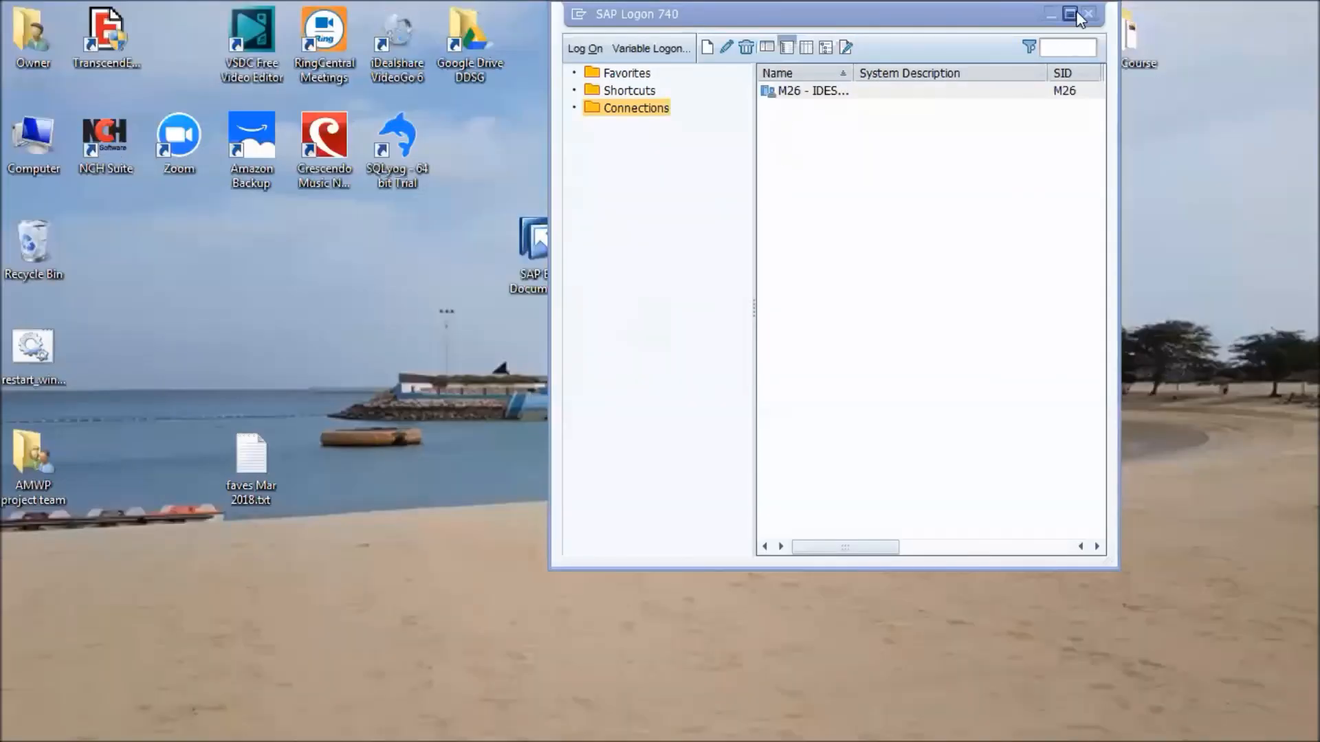